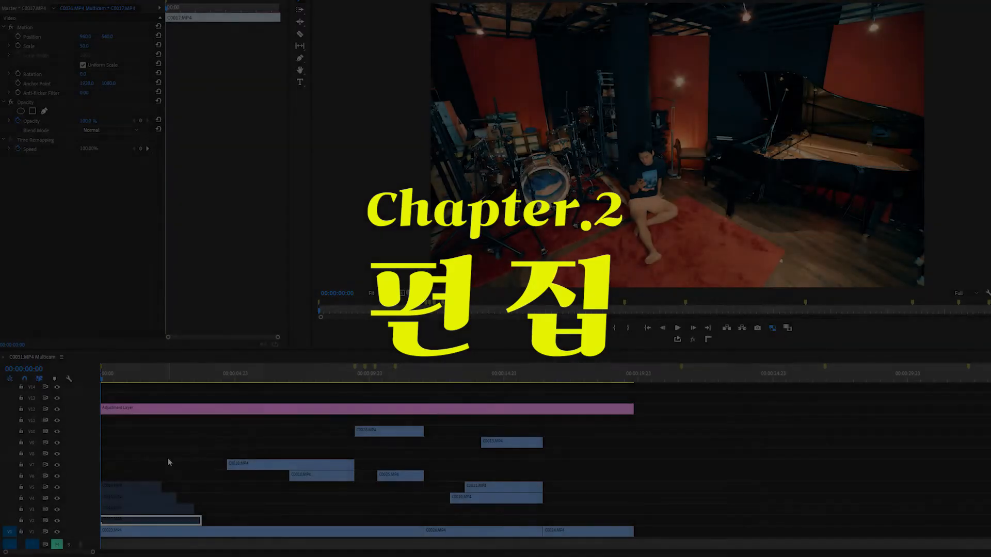
# Step: Enable the disabled clips C0017, C0010, C0011 and C0014 one by one at the start of the sequence
pyautogui.click(152, 465)
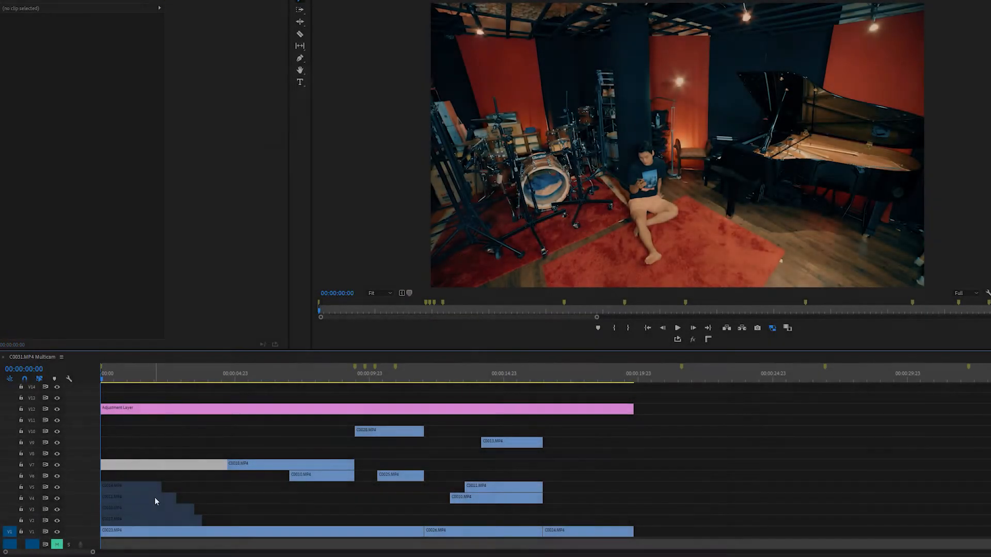
pyautogui.click(144, 518)
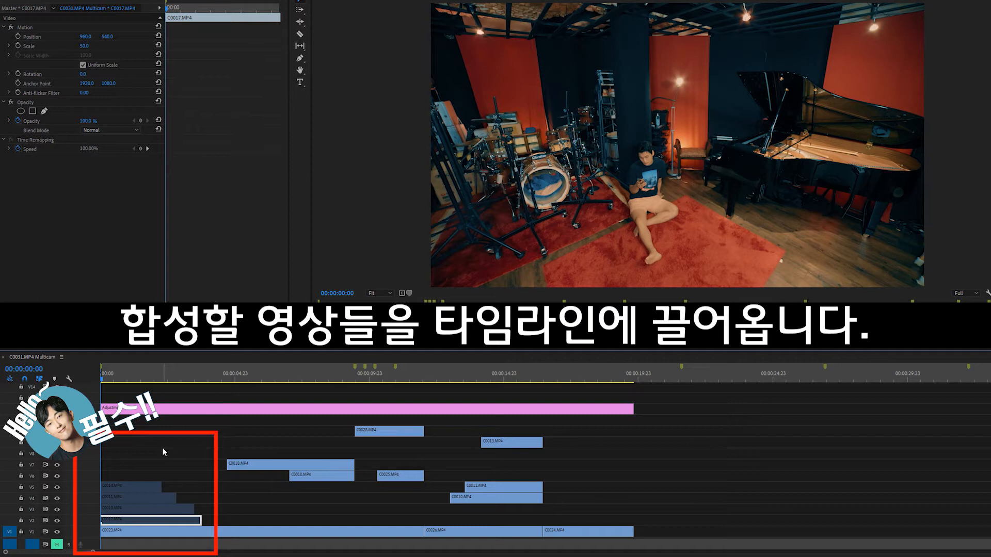
pyautogui.hotkey('shift', 'e')
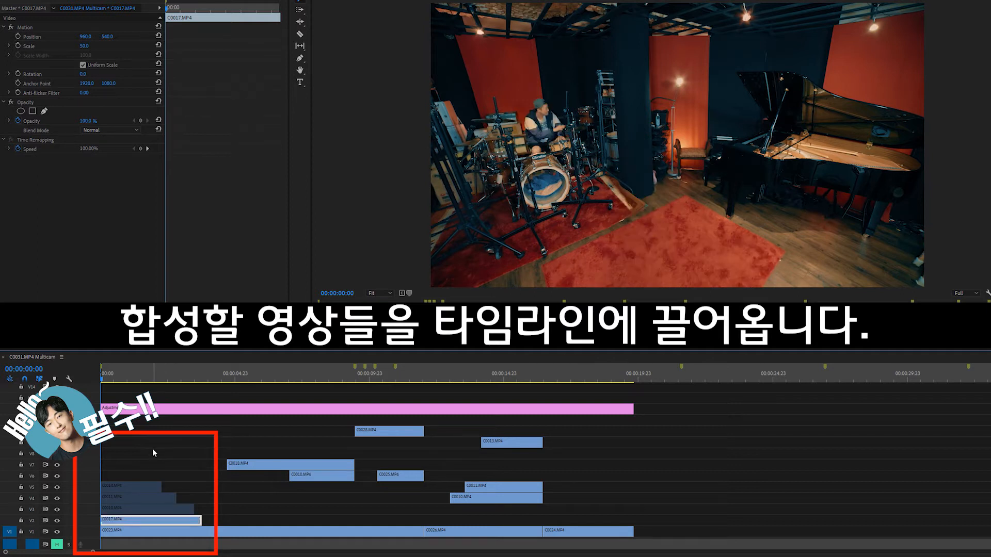
pyautogui.click(145, 510)
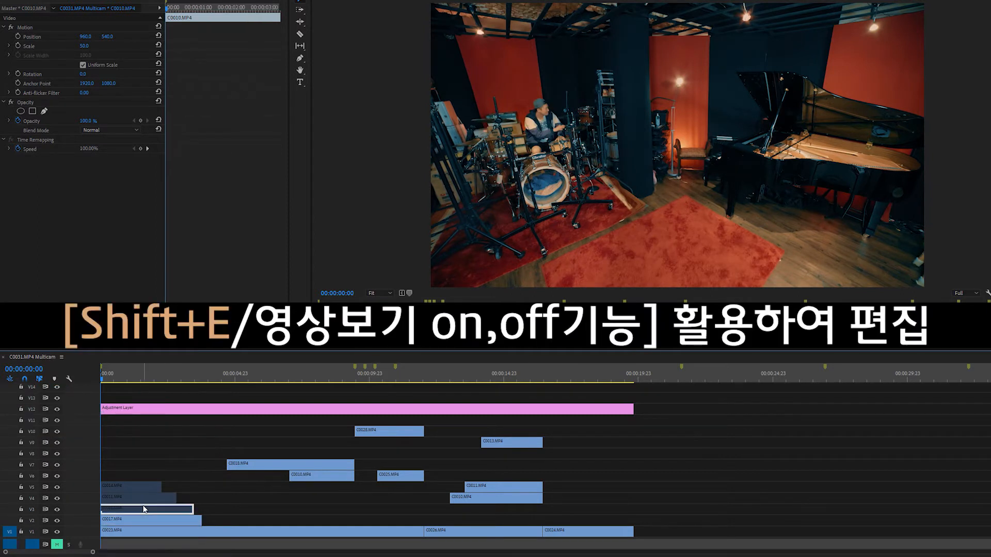
pyautogui.hotkey('shift', 'e')
pyautogui.click(144, 500)
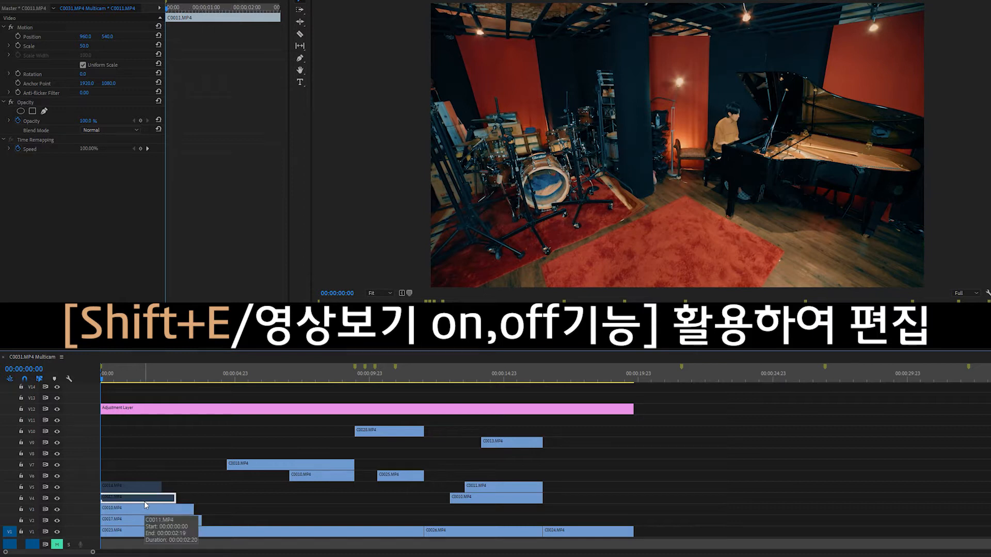
pyautogui.hotkey('shift', 'e')
pyautogui.click(132, 487)
pyautogui.hotkey('shift', 'e')
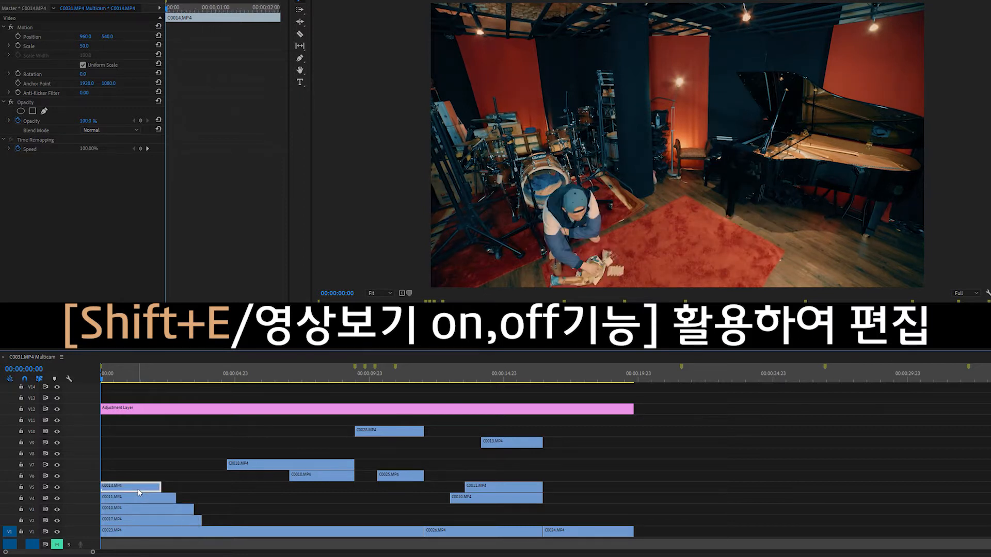
# Step: Disable the four stacked overlay clips together and select the base clip on track V1
pyautogui.moveTo(165, 452); pyautogui.dragTo(126, 530)
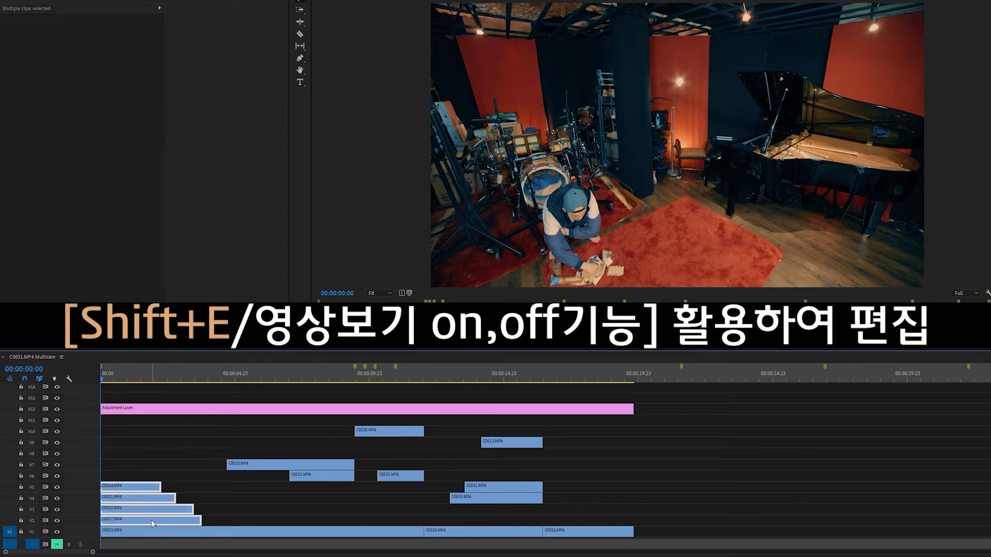
pyautogui.hotkey('shift', 'e')
pyautogui.click(140, 533)
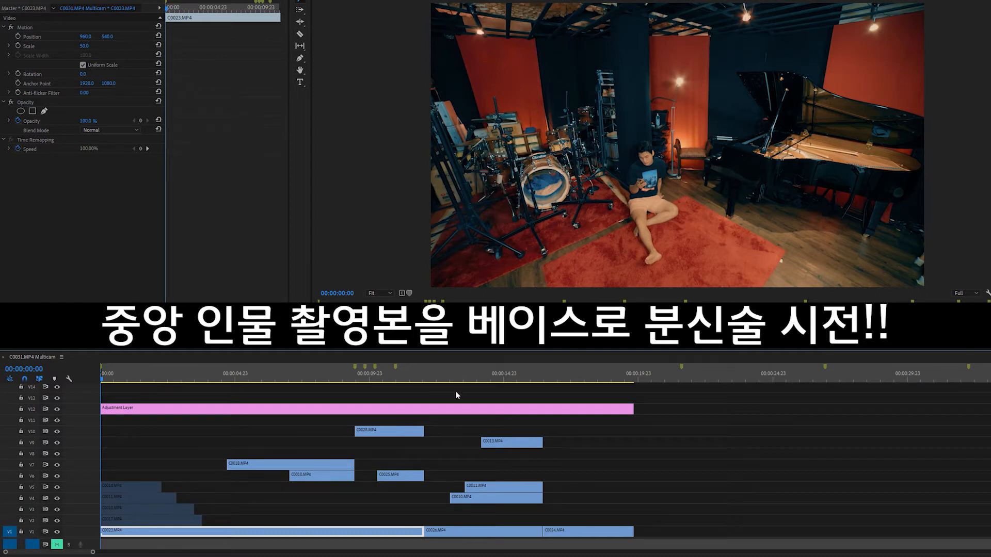
# Step: Enable clip C0017.MP4 and draw a closed free-draw opacity mask around the drummer and the upper drum kit
pyautogui.click(150, 522)
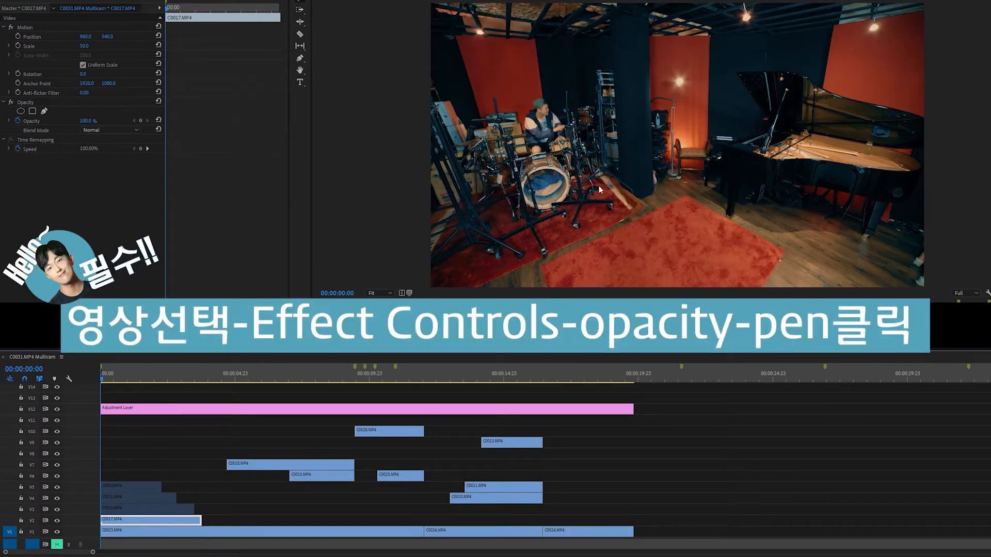
pyautogui.click(44, 111)
pyautogui.click(45, 111)
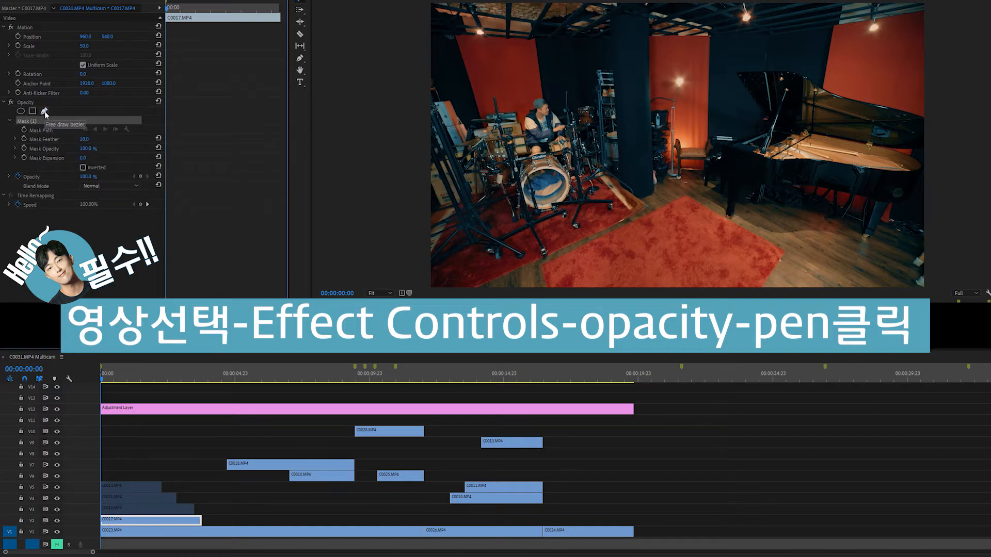
pyautogui.click(540, 83)
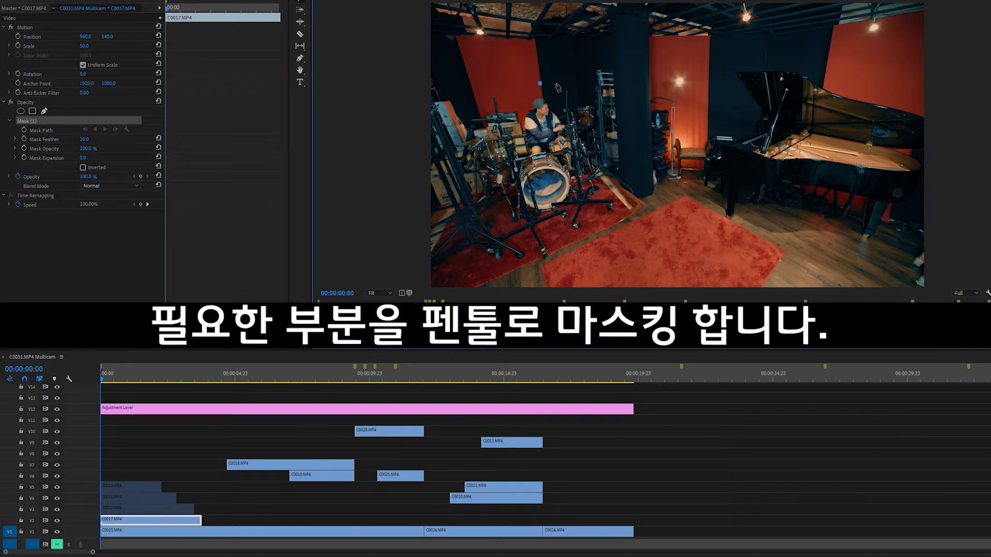
pyautogui.click(589, 83)
pyautogui.click(597, 177)
pyautogui.click(506, 184)
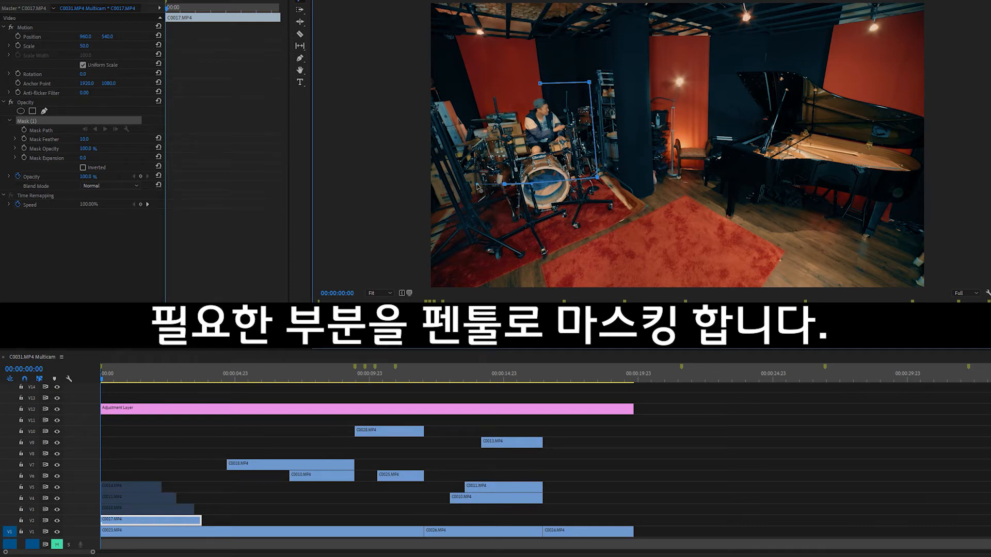
pyautogui.hotkey('ctrl', 'z')
pyautogui.click(477, 185)
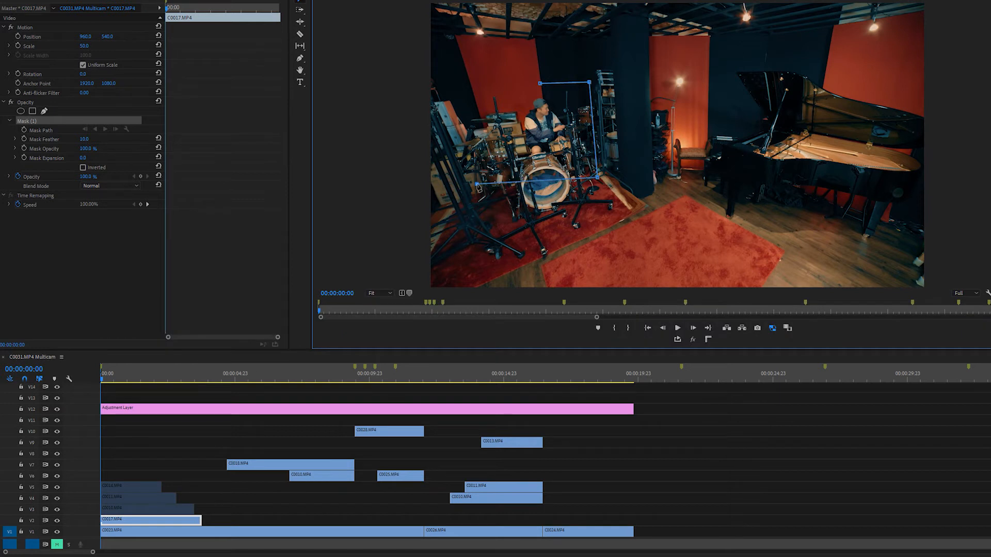
pyautogui.click(478, 86)
pyautogui.click(540, 84)
pyautogui.click(495, 116)
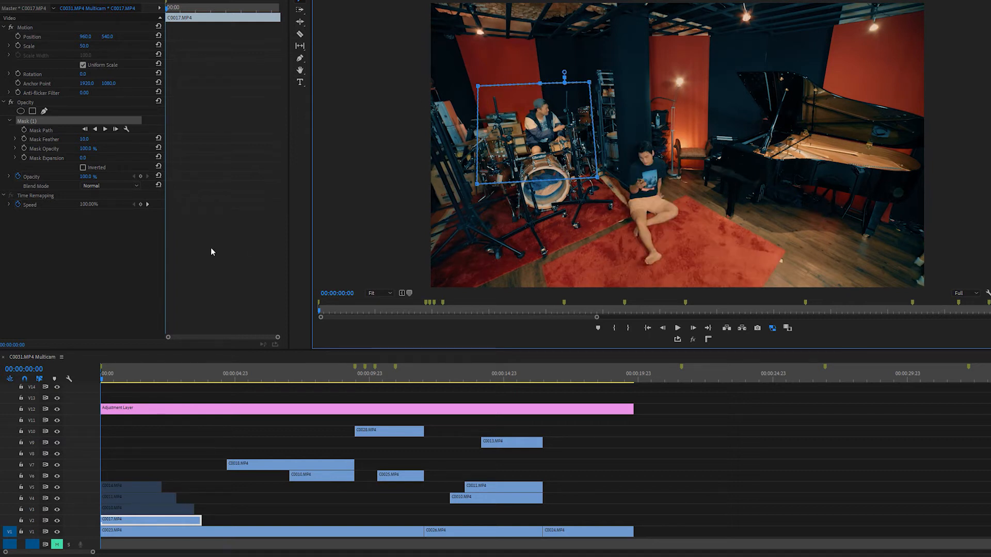
# Step: Set the drummer mask's feather to about 46 and its expansion to about 18
pyautogui.moveTo(84, 141); pyautogui.dragTo(232, 141)
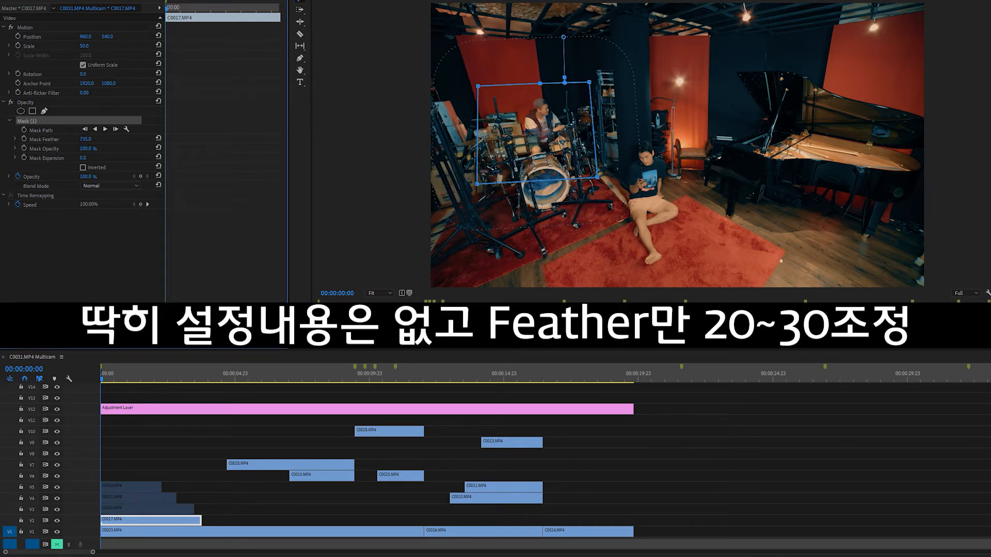
pyautogui.hotkey('ctrl', 'z')
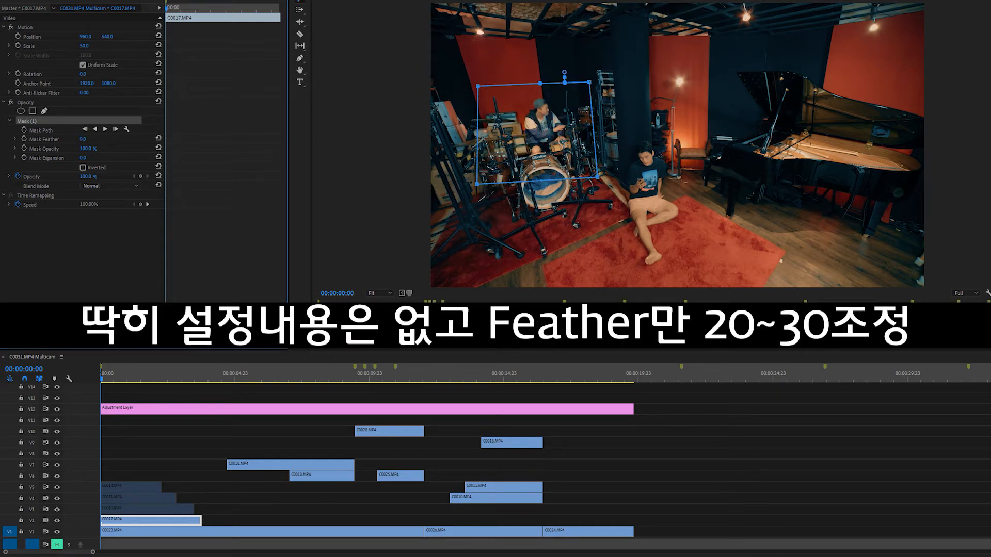
pyautogui.moveTo(84, 138)
pyautogui.mouseDown()
pyautogui.moveTo(91, 173)
pyautogui.moveTo(98, 158)
pyautogui.moveTo(196, 158)
pyautogui.moveTo(49, 158)
pyautogui.moveTo(108, 158)
pyautogui.moveTo(90, 158)
pyautogui.mouseUp()
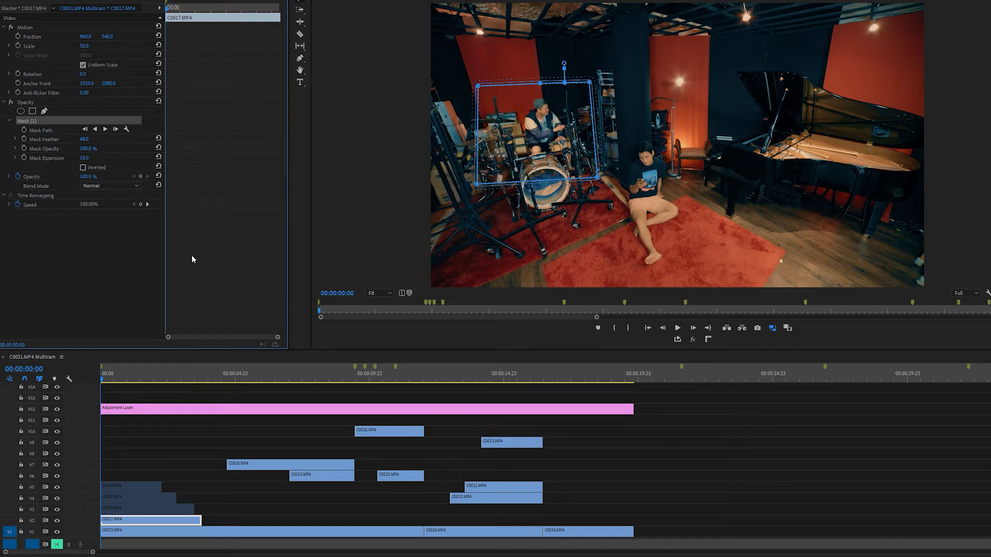
pyautogui.click(75, 244)
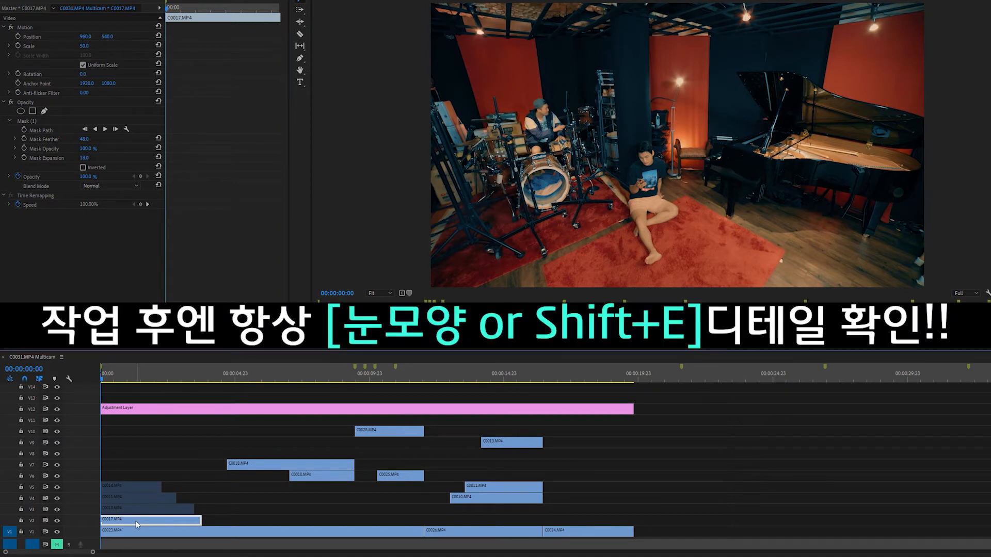
# Step: Toggle the masked clip C0017.MP4 off and on repeatedly to check the mask's edges against the base footage
pyautogui.hotkey('shift', 'e')
pyautogui.hotkey('shift', 'e')
pyautogui.hotkey('shift', 'e')
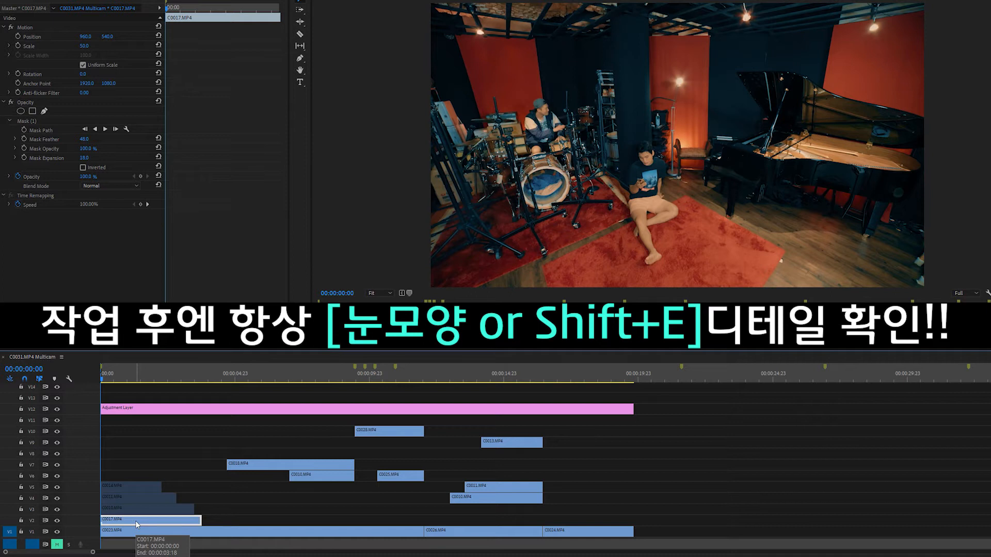
pyautogui.hotkey('shift', 'e')
pyautogui.hotkey('shift', 'e')
pyautogui.hotkey('shift', 'e')
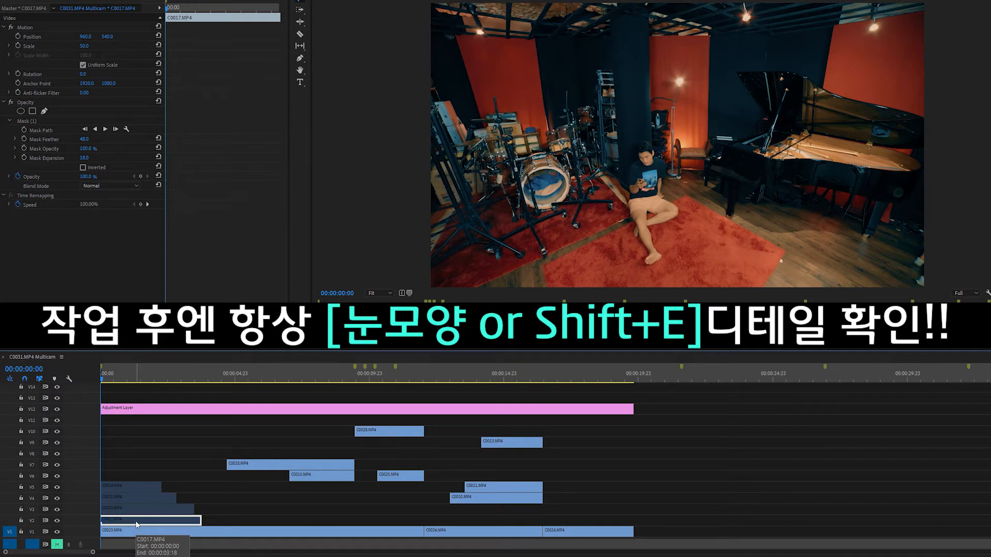
pyautogui.hotkey('shift', 'e')
pyautogui.hotkey('shift', 'e')
pyautogui.hotkey('shift', 'e')
pyautogui.hotkey('shift', 'e')
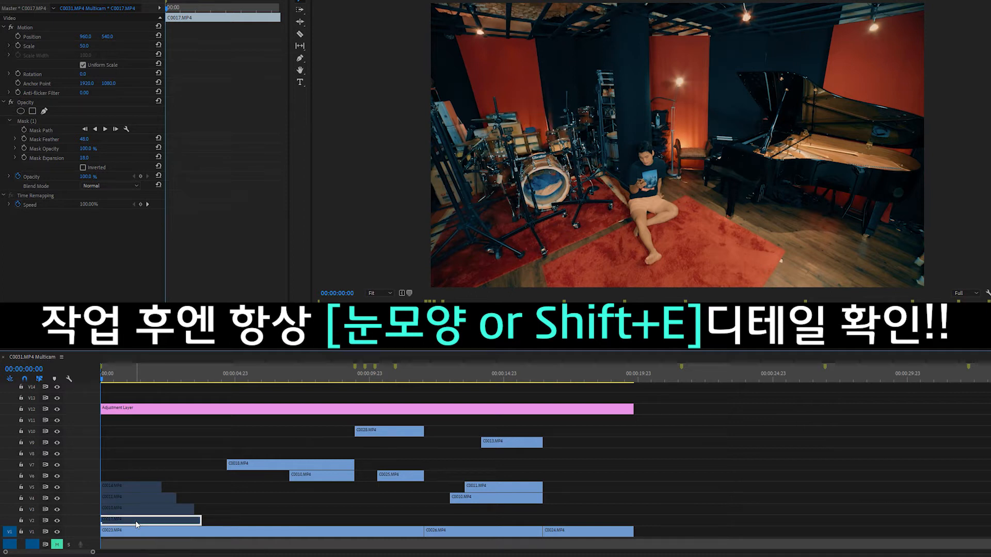
# Step: Enable clip C0010.MP4 and draw a closed free-draw opacity mask around the seated pianist
pyautogui.click(134, 510)
pyautogui.hotkey('shift', 'e')
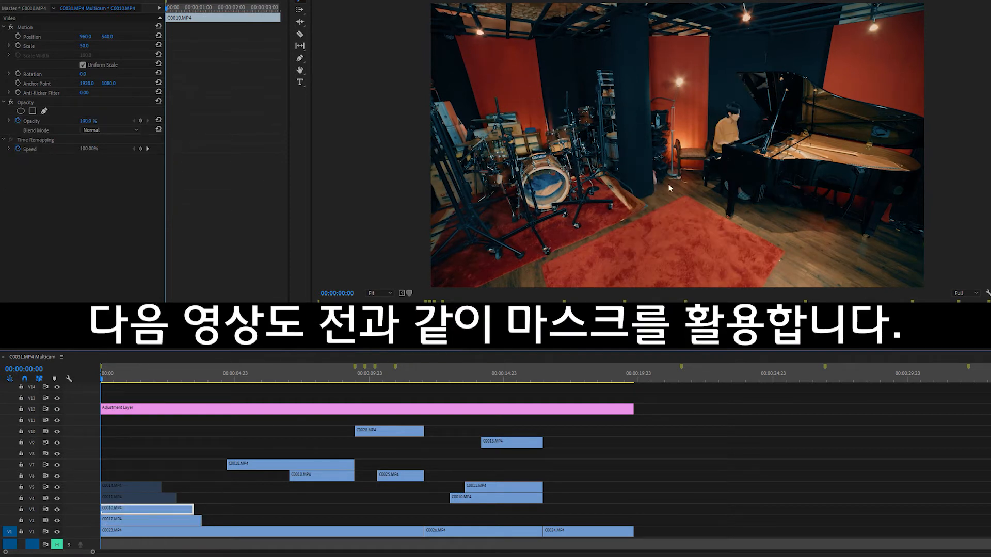
pyautogui.click(42, 111)
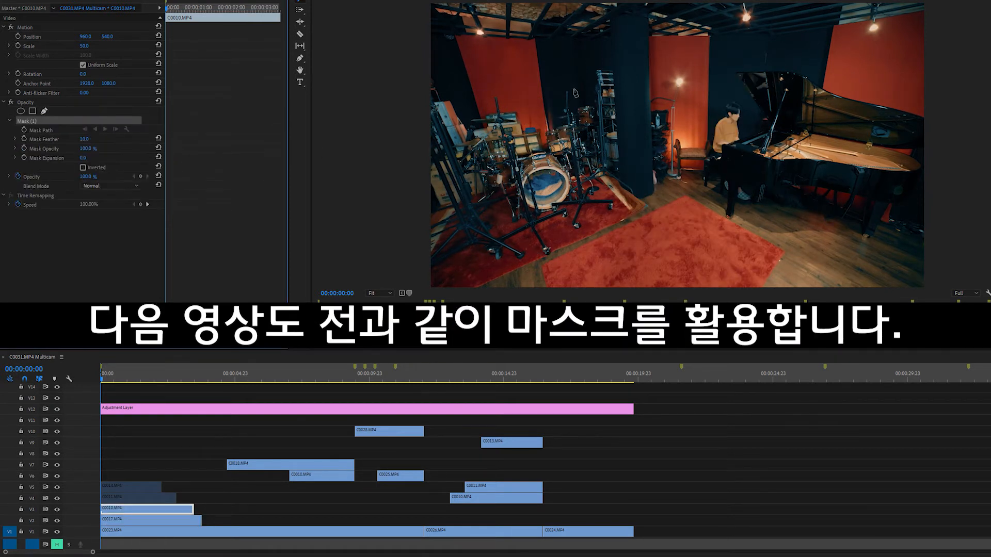
pyautogui.click(732, 83)
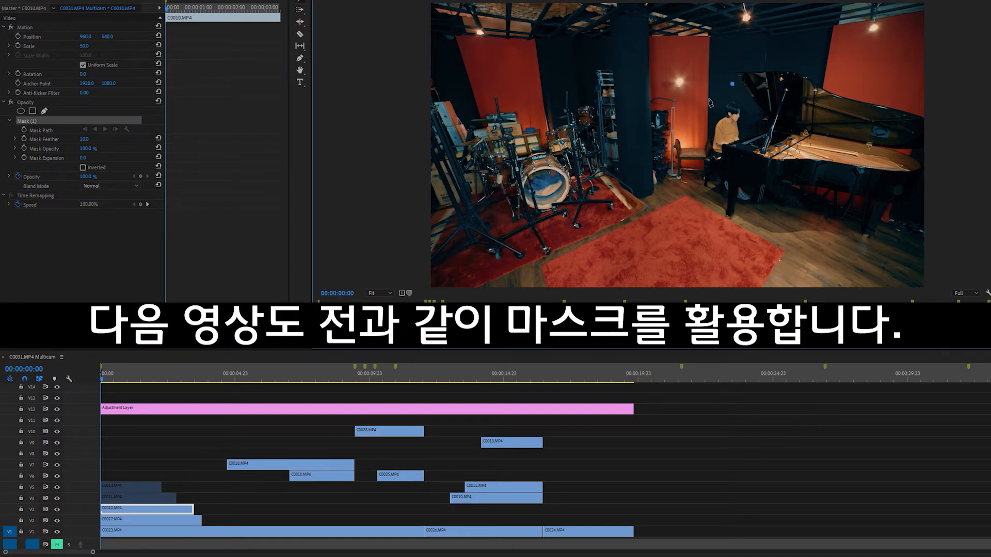
pyautogui.click(704, 94)
pyautogui.click(702, 184)
pyautogui.click(735, 208)
pyautogui.click(755, 206)
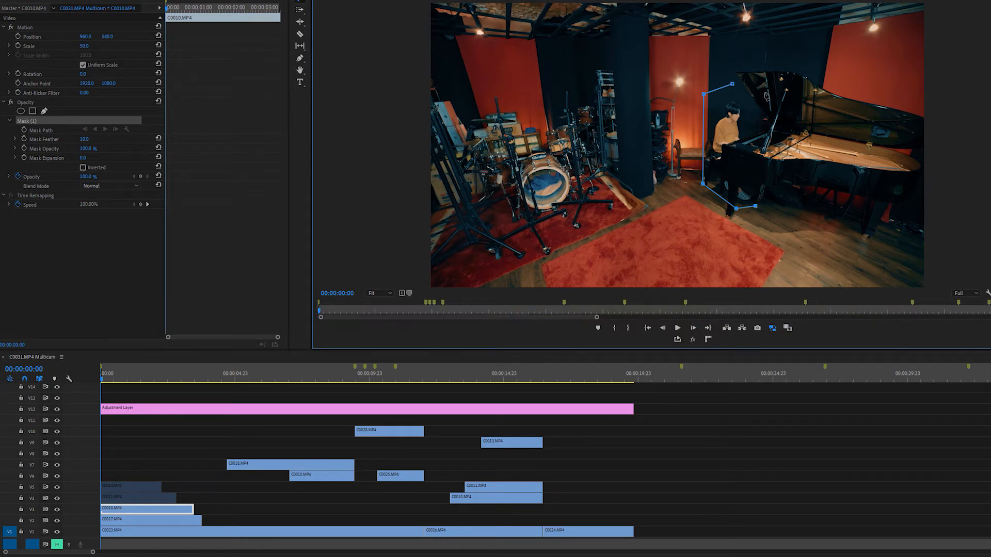
pyautogui.click(764, 93)
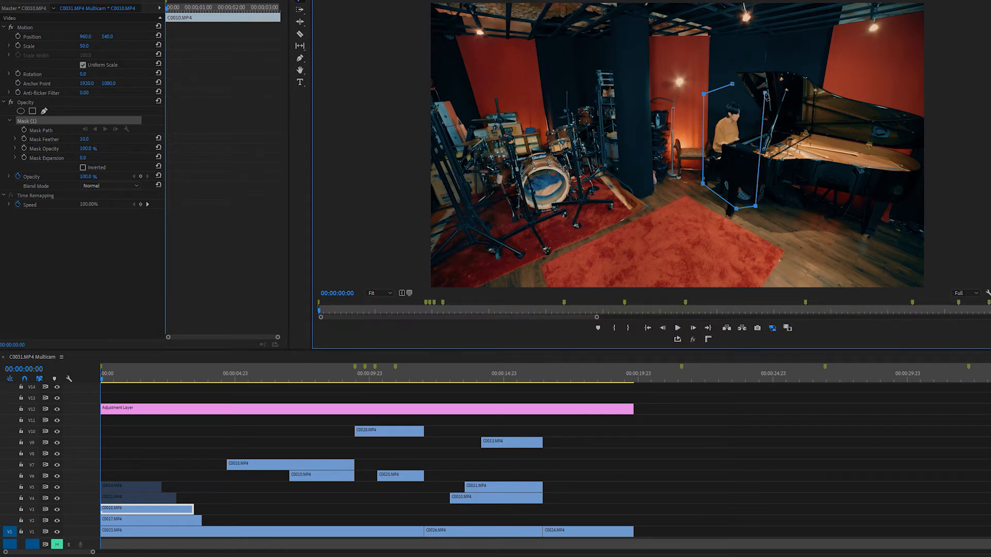
pyautogui.click(732, 85)
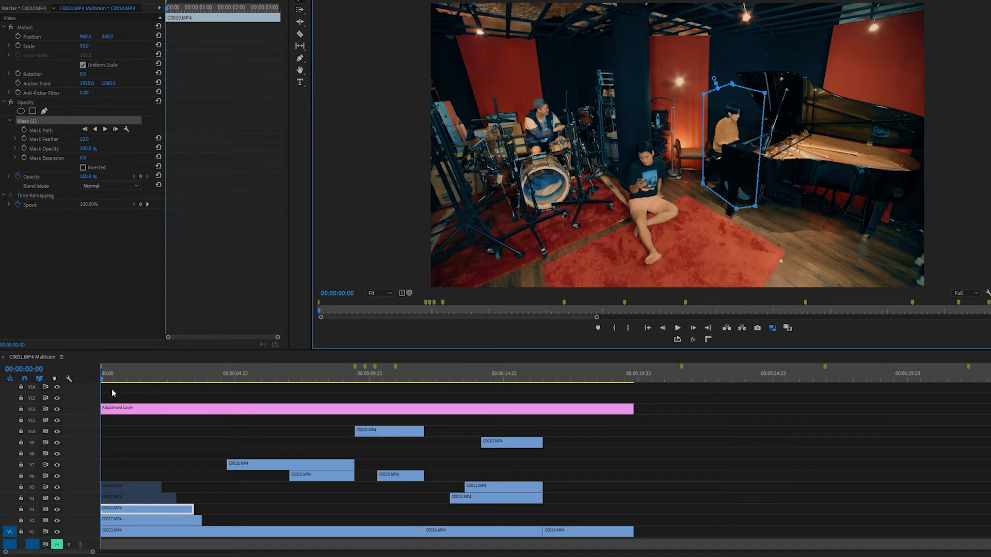
# Step: Set the pianist mask's feather to 30, then play the composite and return to the start of the sequence
pyautogui.moveTo(83, 141); pyautogui.dragTo(99, 141)
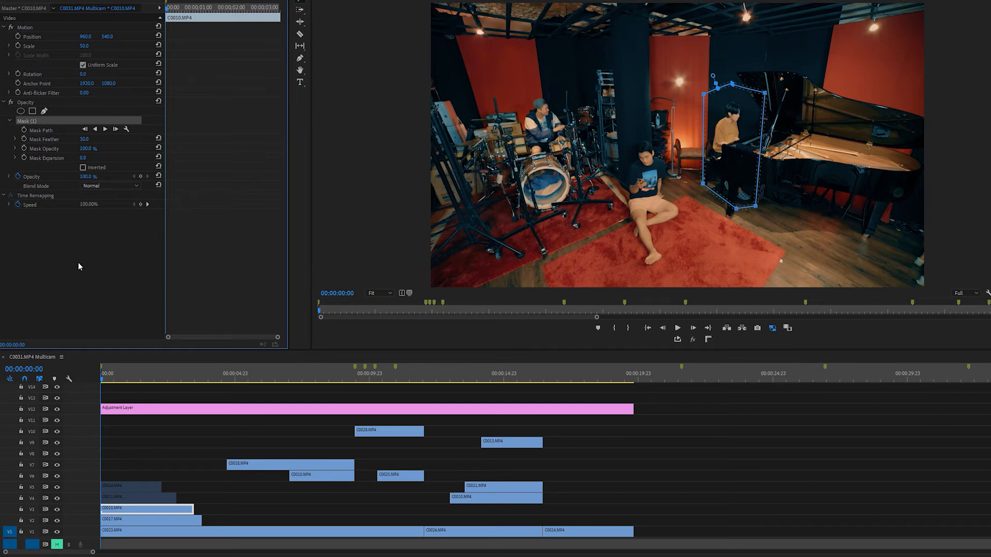
pyautogui.click(111, 389)
pyautogui.press('space')
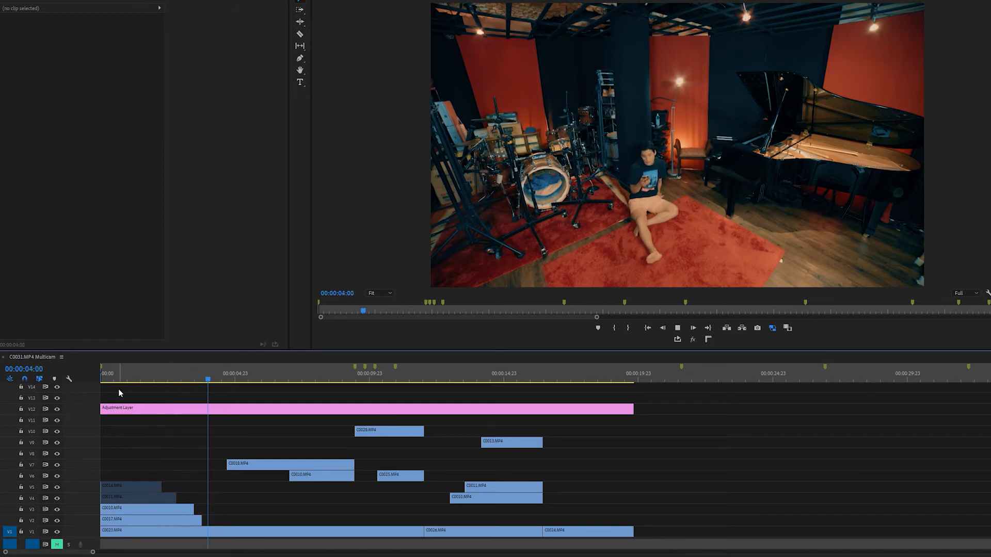
pyautogui.press('space')
pyautogui.moveTo(123, 373); pyautogui.dragTo(91, 373)
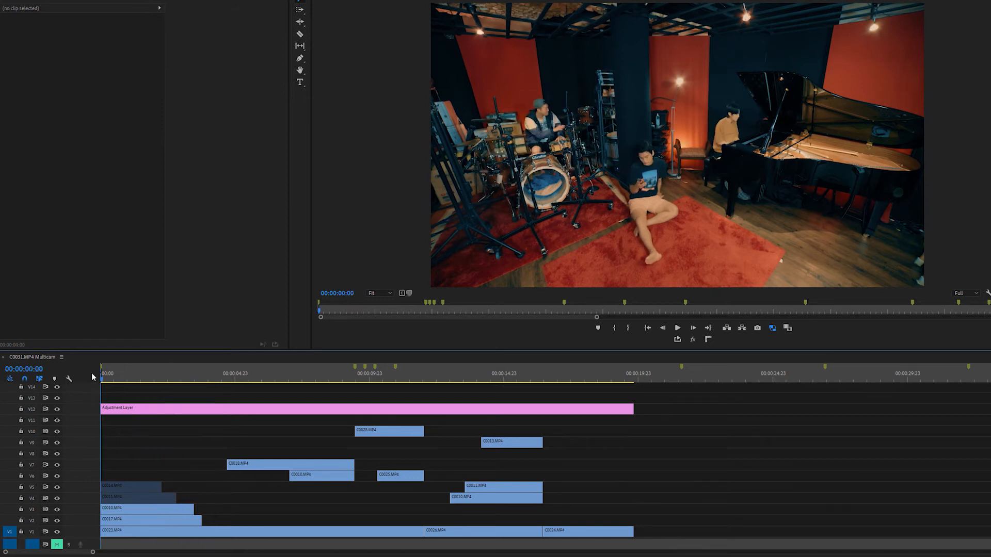
# Step: Enable clip C0011.MP4 and trace a closed free-draw opacity mask around the lying guitarist, extending it up under the piano
pyautogui.click(137, 503)
pyautogui.hotkey('shift', 'e')
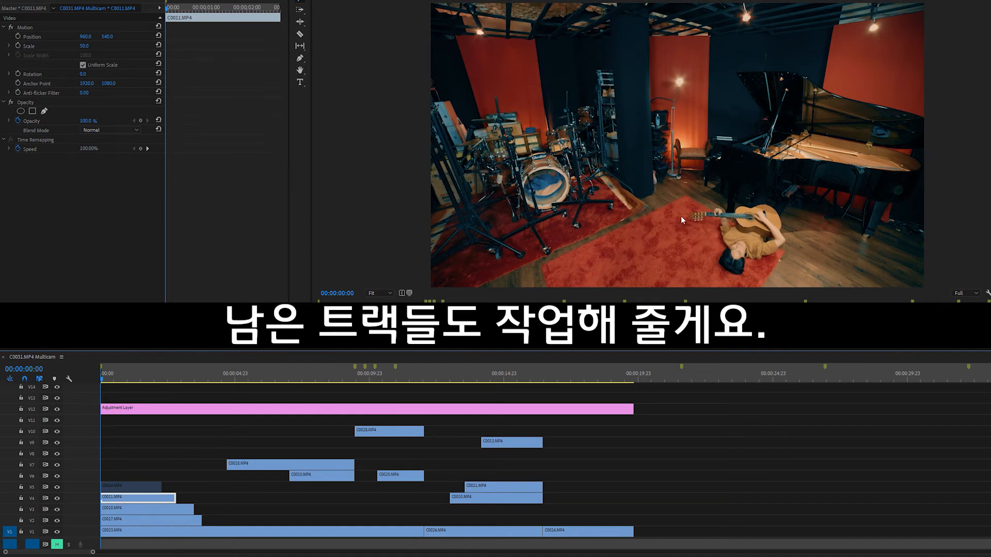
pyautogui.click(44, 111)
pyautogui.click(730, 204)
pyautogui.click(696, 208)
pyautogui.click(686, 226)
pyautogui.click(716, 225)
pyautogui.click(712, 264)
pyautogui.click(725, 279)
pyautogui.click(749, 282)
pyautogui.click(756, 267)
pyautogui.click(779, 256)
pyautogui.click(790, 245)
pyautogui.click(790, 230)
pyautogui.click(816, 187)
pyautogui.click(801, 173)
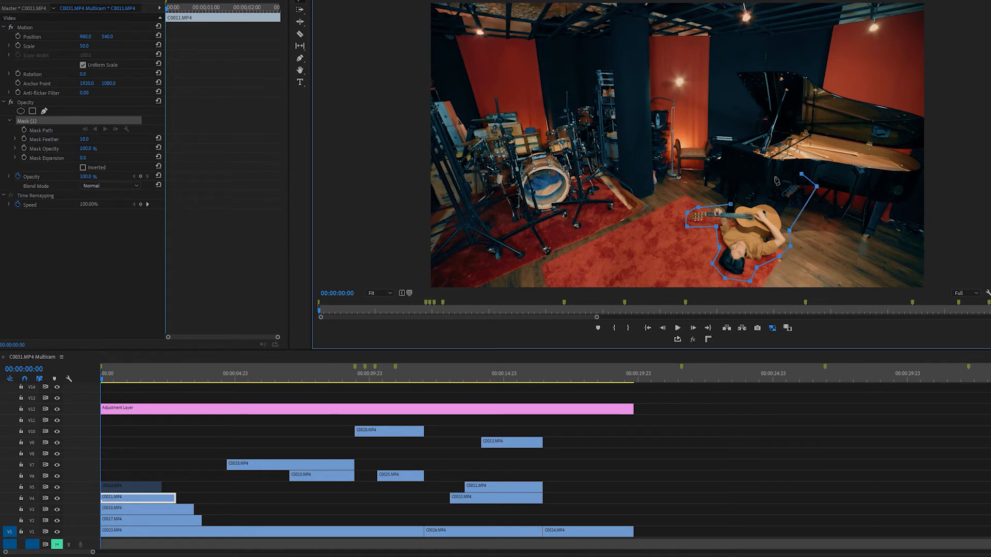
pyautogui.click(762, 174)
pyautogui.click(749, 202)
pyautogui.click(730, 205)
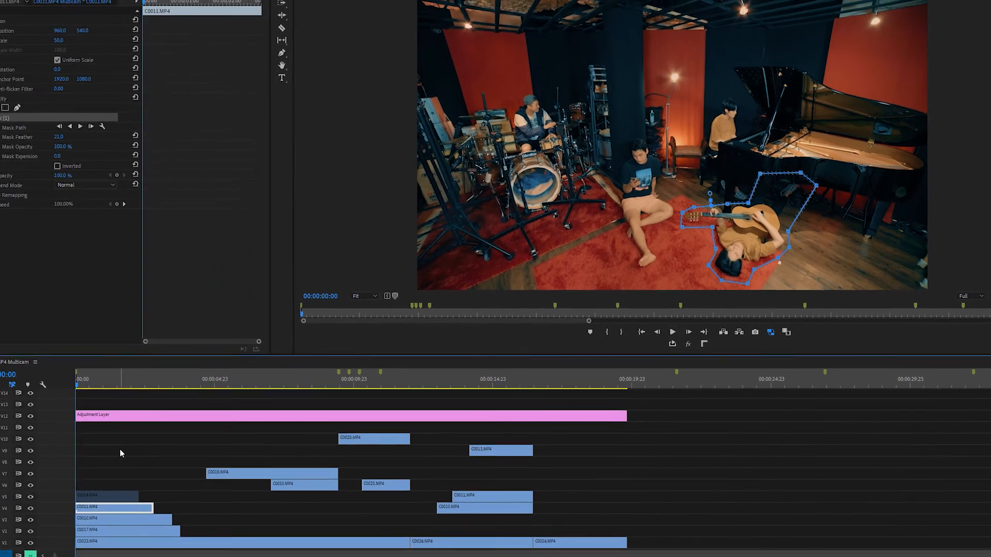
# Step: Play back the composite including the guitarist, return to the sequence start and select clip C0011.MP4
pyautogui.click(108, 473)
pyautogui.press('space')
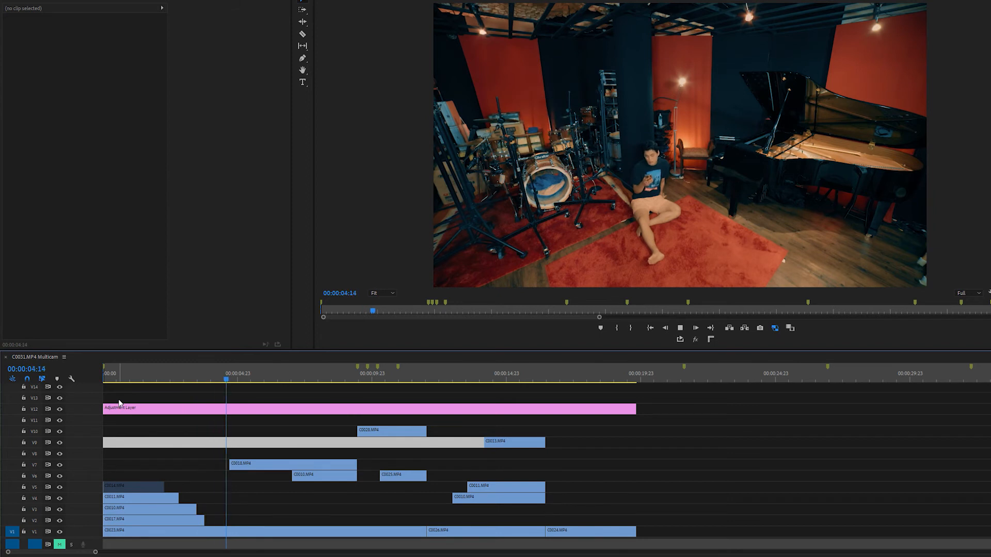
pyautogui.press('space')
pyautogui.press('Home')
pyautogui.click(137, 498)
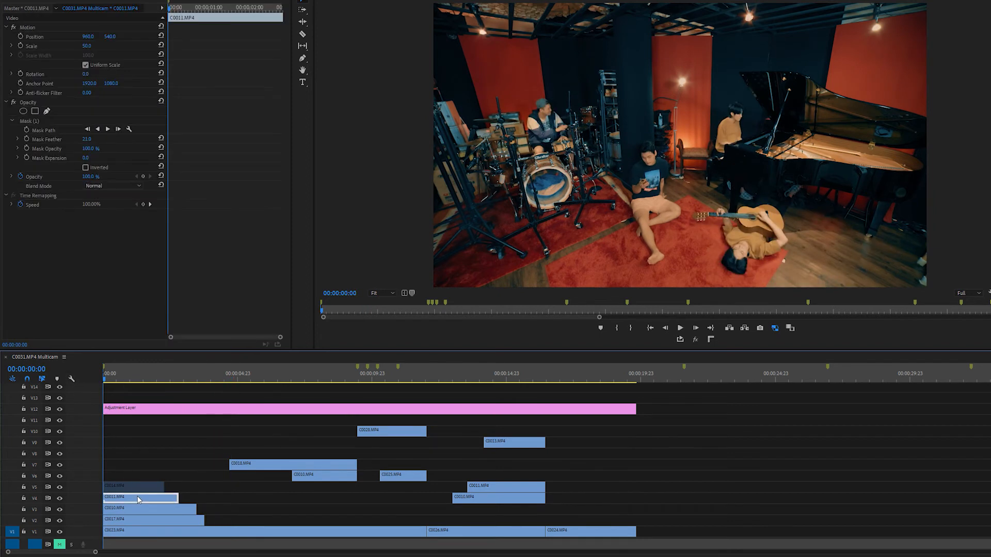
# Step: Enable clip C0014.MP4 and draw a closed free-draw opacity mask around the performer crouching over the snacks in front of the drum kit
pyautogui.click(144, 487)
pyautogui.hotkey('shift', 'e')
pyautogui.hotkey('shift', 'e')
pyautogui.hotkey('shift', 'e')
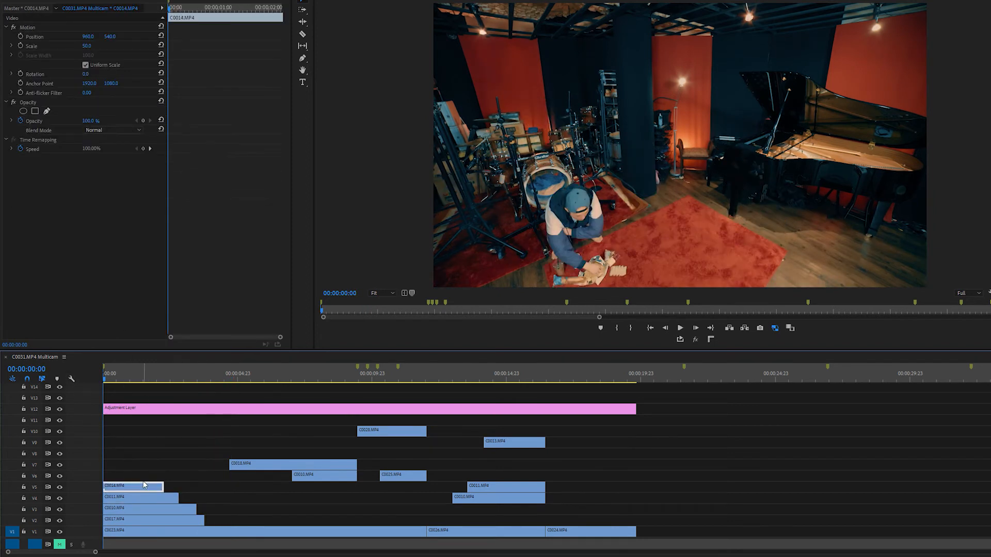
pyautogui.click(46, 111)
pyautogui.click(522, 204)
pyautogui.click(583, 176)
pyautogui.click(608, 198)
pyautogui.click(615, 227)
pyautogui.click(627, 252)
pyautogui.click(634, 284)
pyautogui.click(536, 284)
pyautogui.click(522, 205)
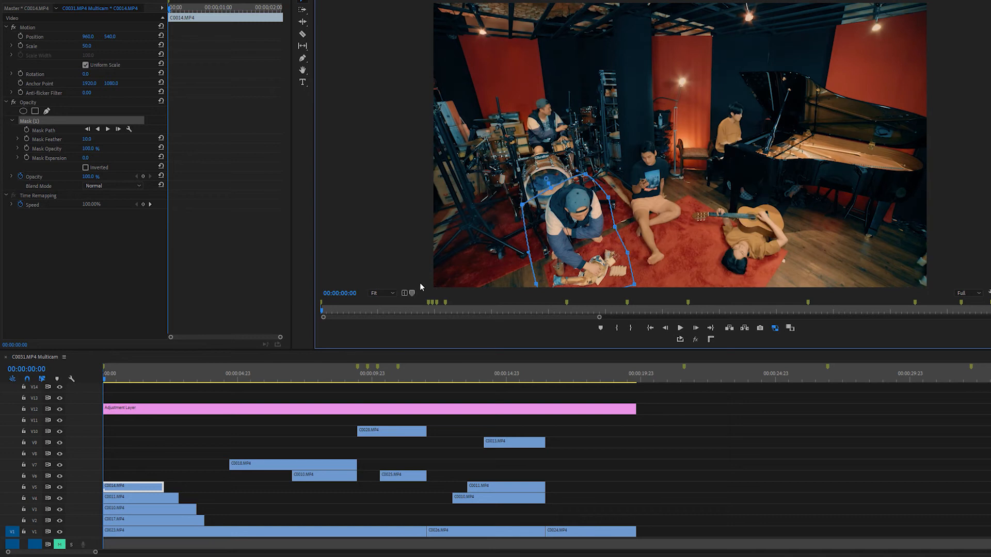
# Step: Compare the composite with clip C0014.MP4 disabled and enabled to check the mask's shadow edges
pyautogui.click(137, 467)
pyautogui.click(138, 487)
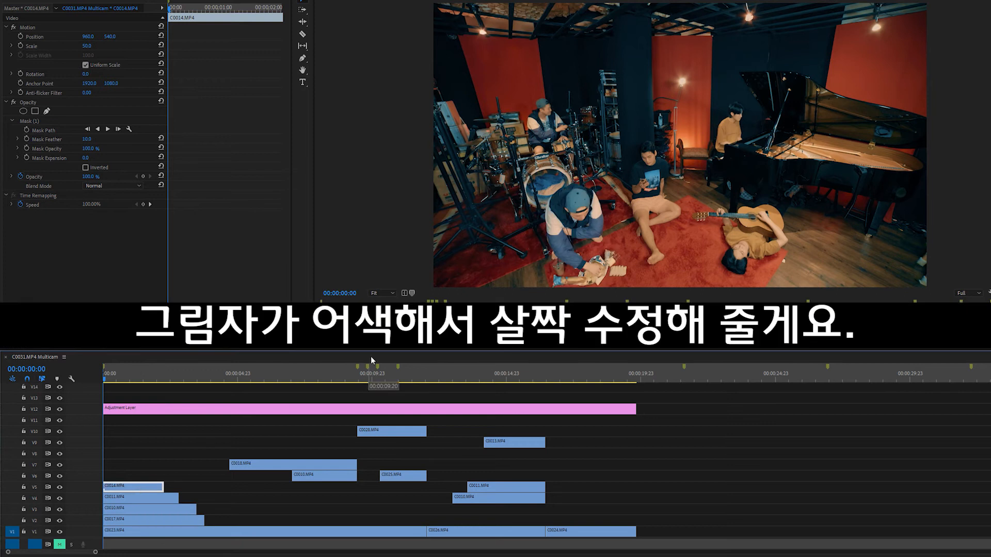
pyautogui.hotkey('shift', 'e')
pyautogui.hotkey('shift', 'e')
pyautogui.hotkey('shift', 'e')
# Step: Pull the left edge of the C0014.MP4 mask inward toward the crouching performer and recheck it by toggling the clip off and on
pyautogui.click(30, 122)
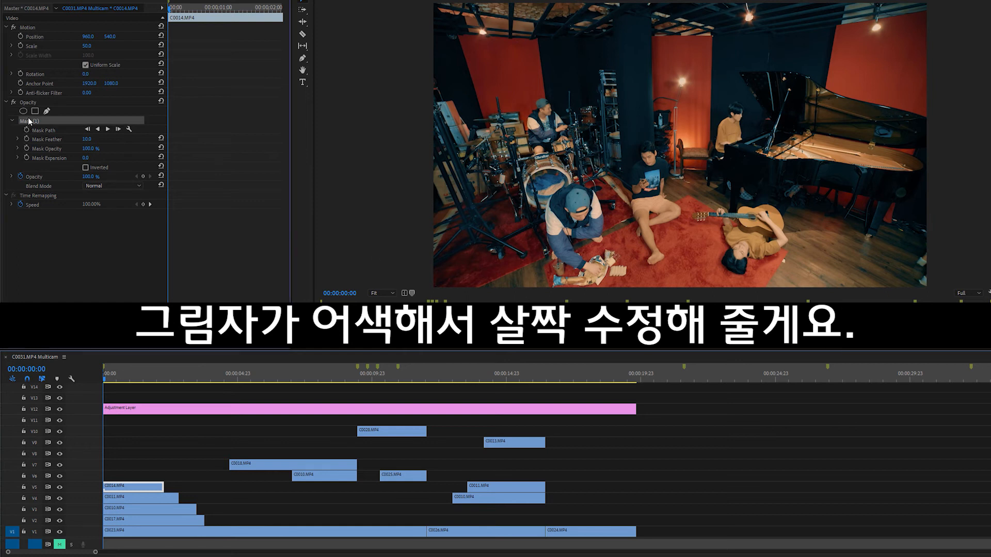
pyautogui.moveTo(530, 255); pyautogui.dragTo(547, 251)
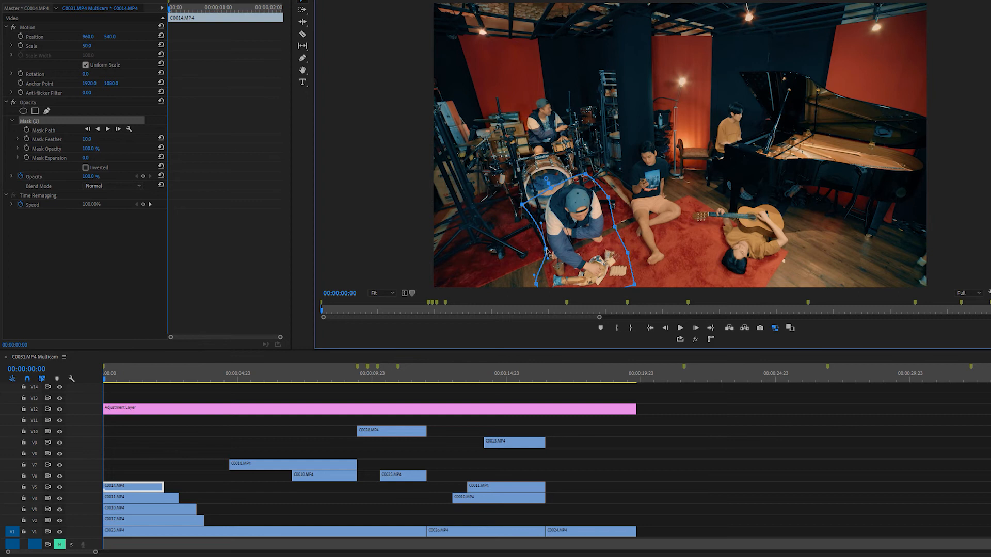
pyautogui.moveTo(537, 286); pyautogui.dragTo(550, 291)
pyautogui.click(141, 444)
pyautogui.click(144, 487)
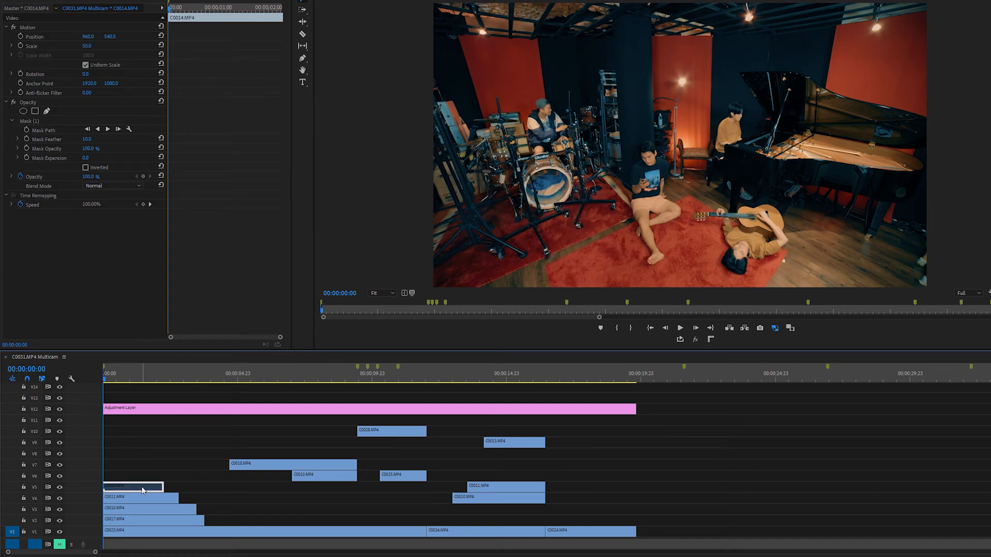
pyautogui.hotkey('shift', 'e')
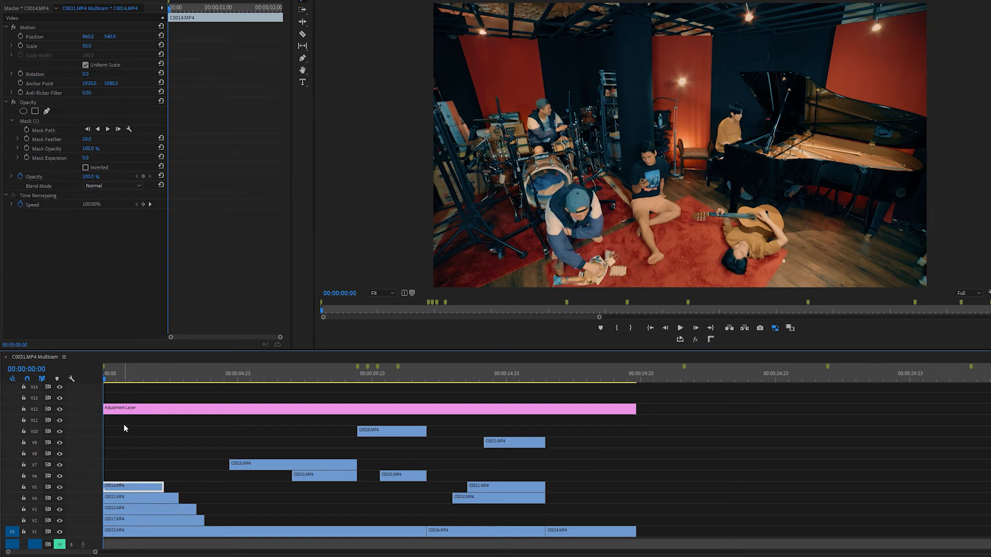
# Step: Play the composite, go to 00:00:02:05 and reshape the upper edge of the C0014.MP4 mask around the performer's cap
pyautogui.press('space')
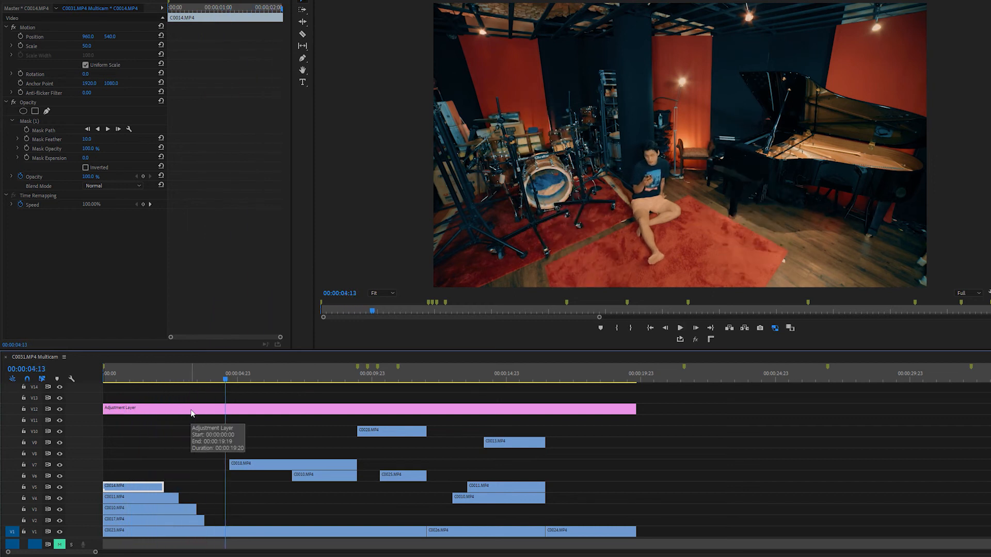
pyautogui.click(161, 375)
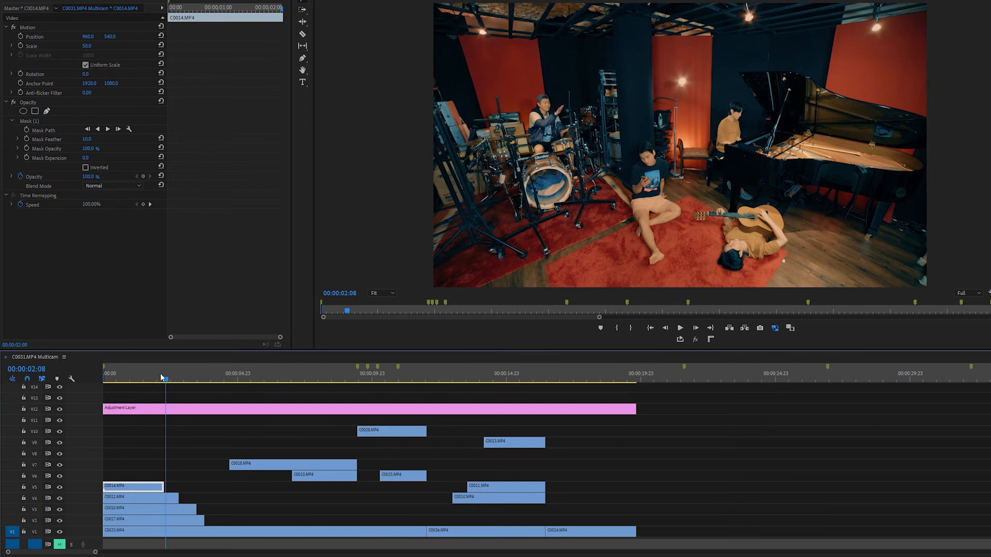
pyautogui.click(163, 379)
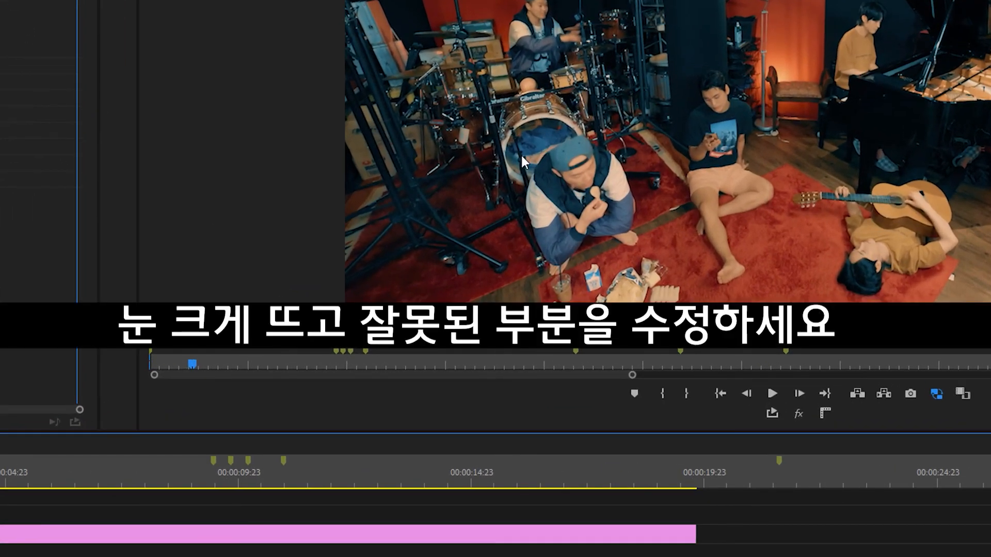
pyautogui.click(508, 65)
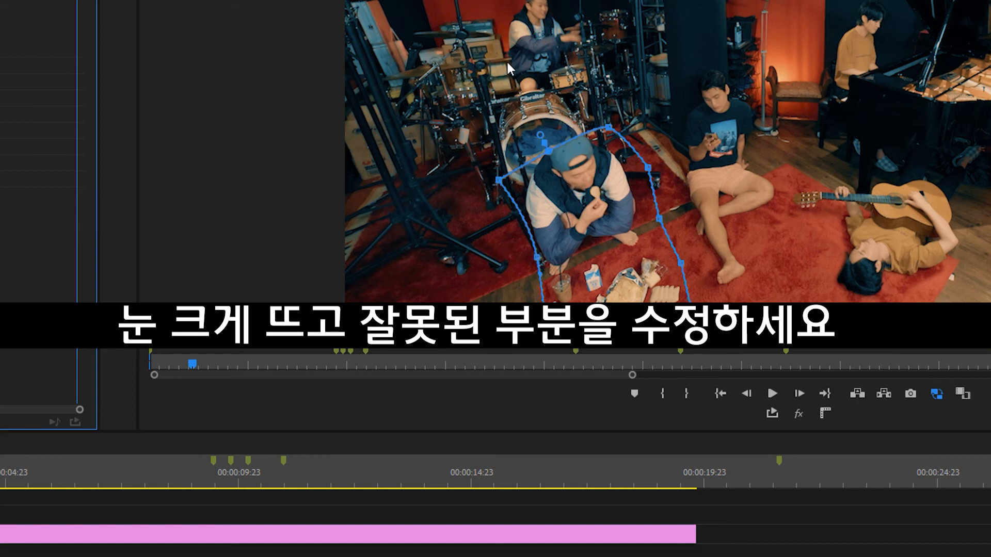
pyautogui.click(571, 148)
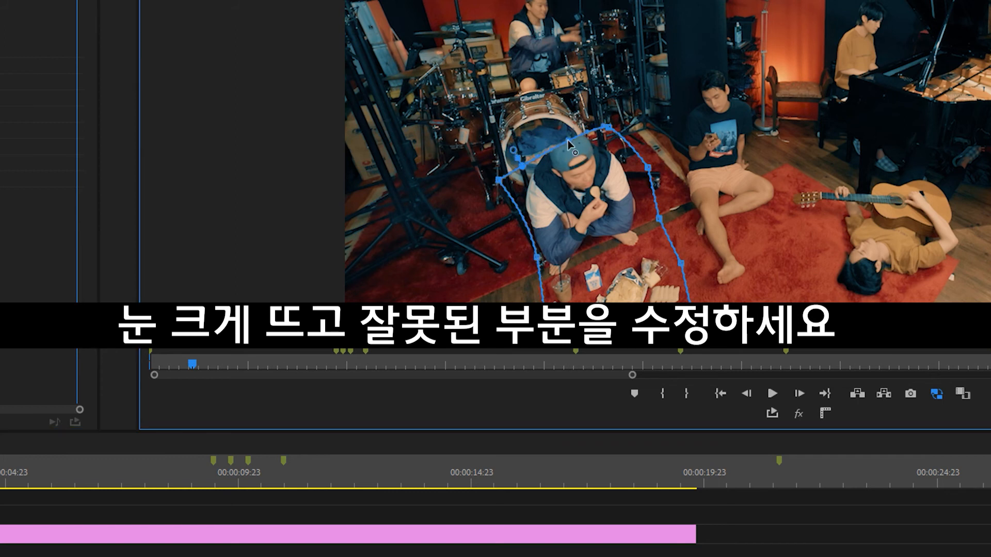
pyautogui.moveTo(565, 123); pyautogui.dragTo(560, 127)
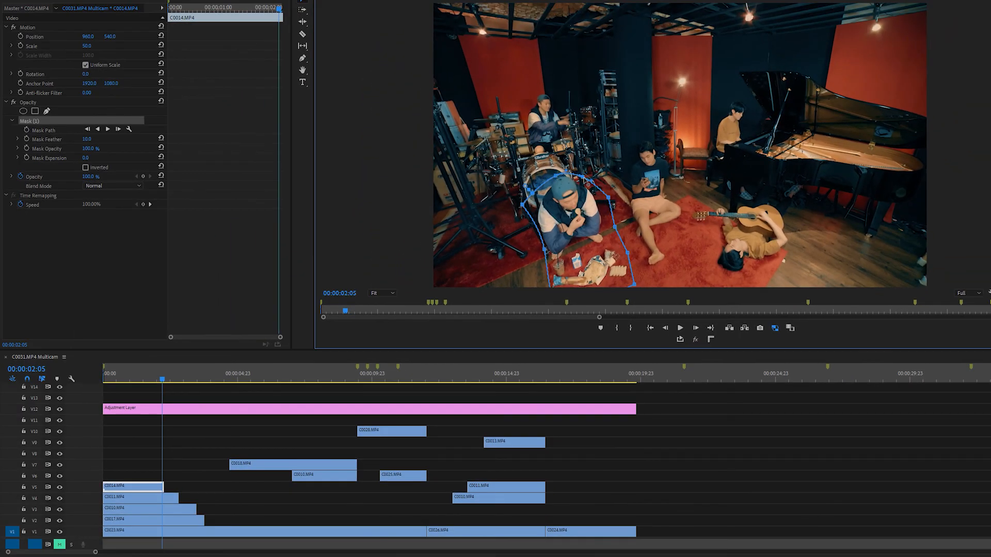
# Step: Return to the start of the sequence, deselect the clip and play back the opening composite with all performers
pyautogui.moveTo(163, 380); pyautogui.dragTo(89, 378)
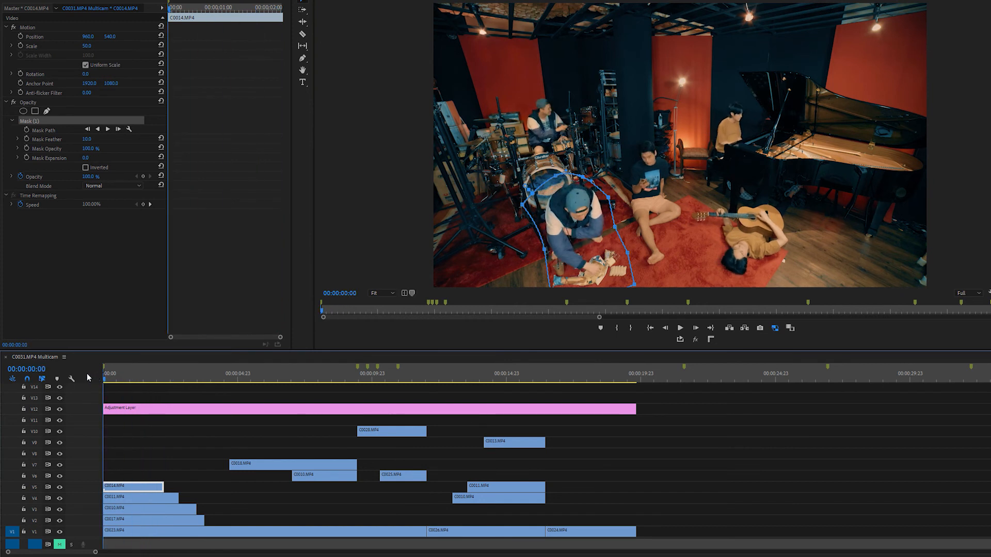
pyautogui.click(173, 447)
pyautogui.press('space')
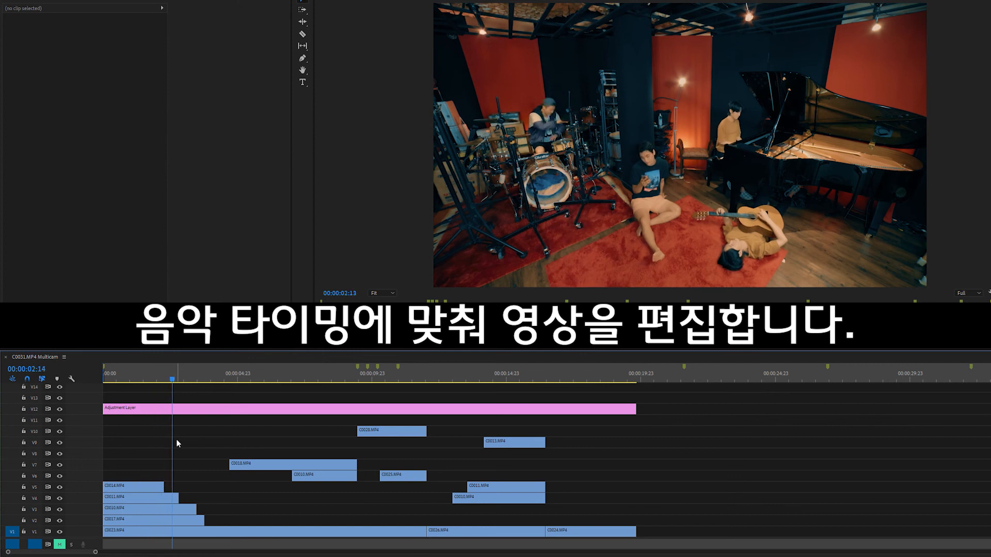
pyautogui.press('space')
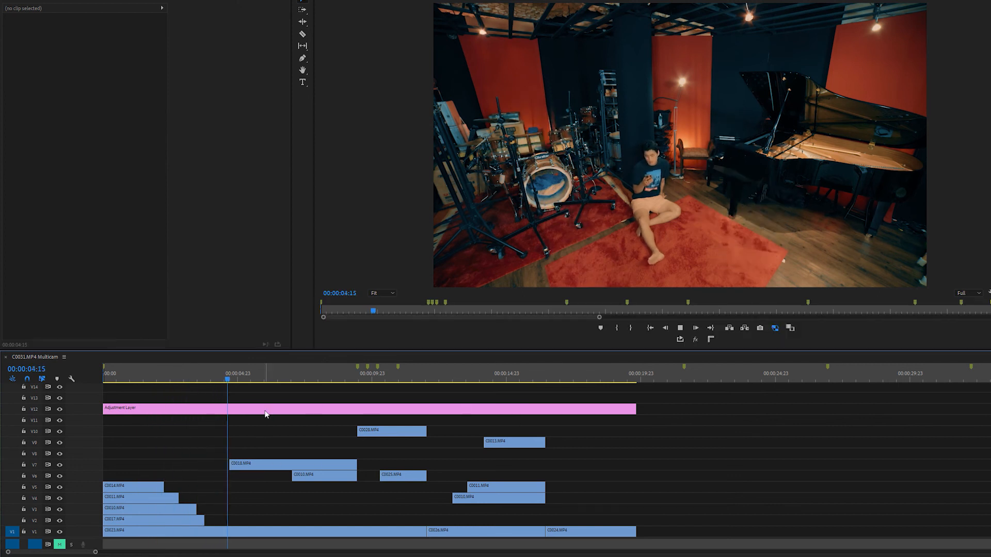
# Step: Inspect the opacity mask on clip C0018.MP4 around the reclining keyboard player, then review the following section with the performer at the drums
pyautogui.click(342, 462)
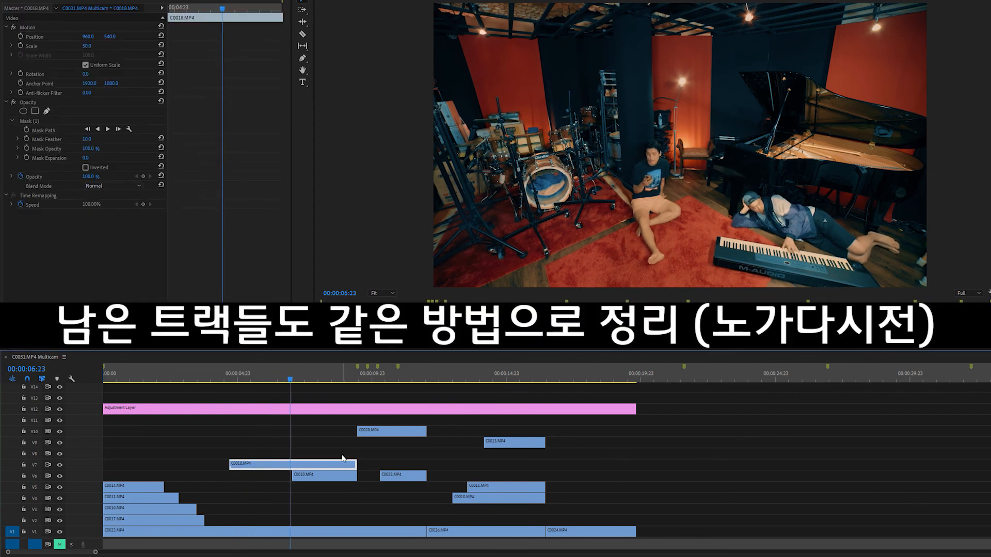
pyautogui.click(24, 121)
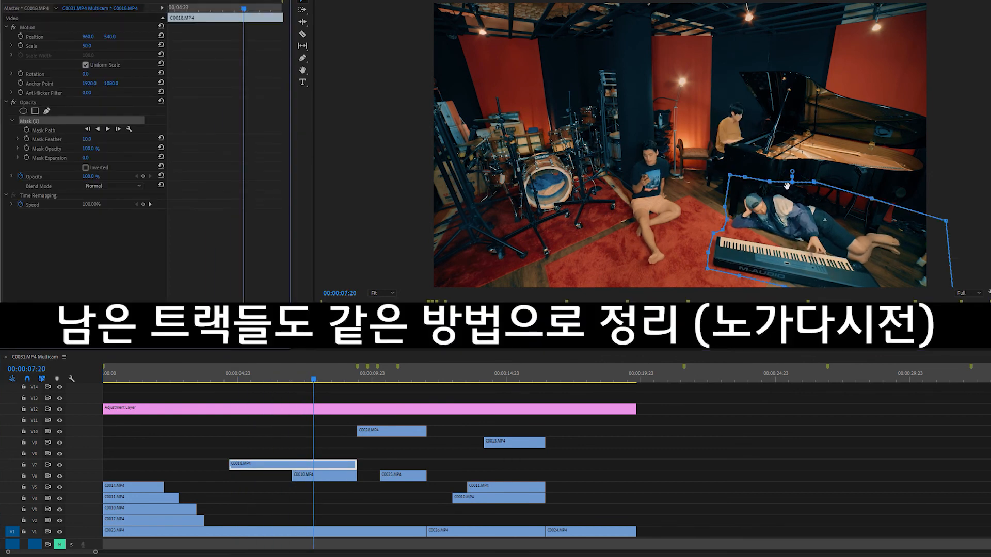
pyautogui.click(419, 446)
pyautogui.click(419, 431)
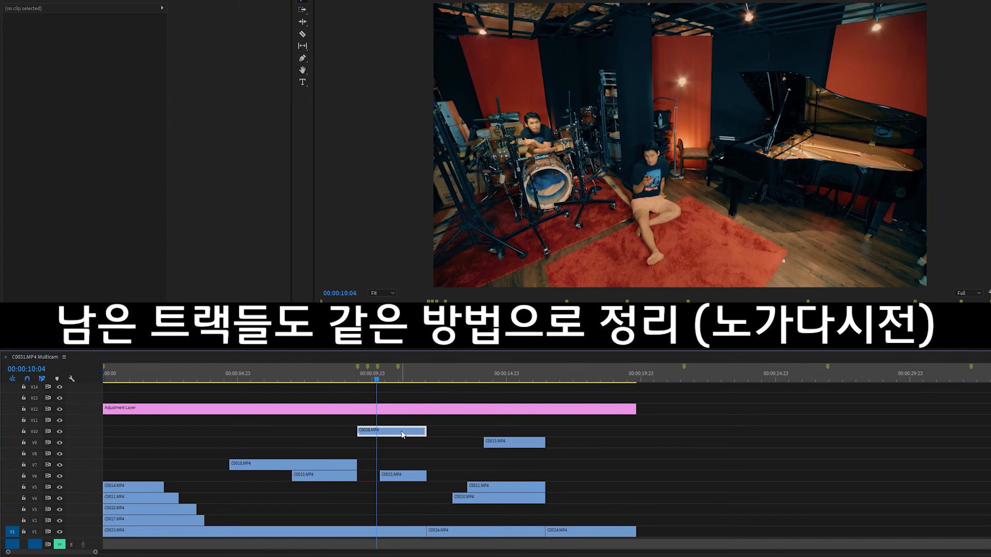
pyautogui.click(454, 465)
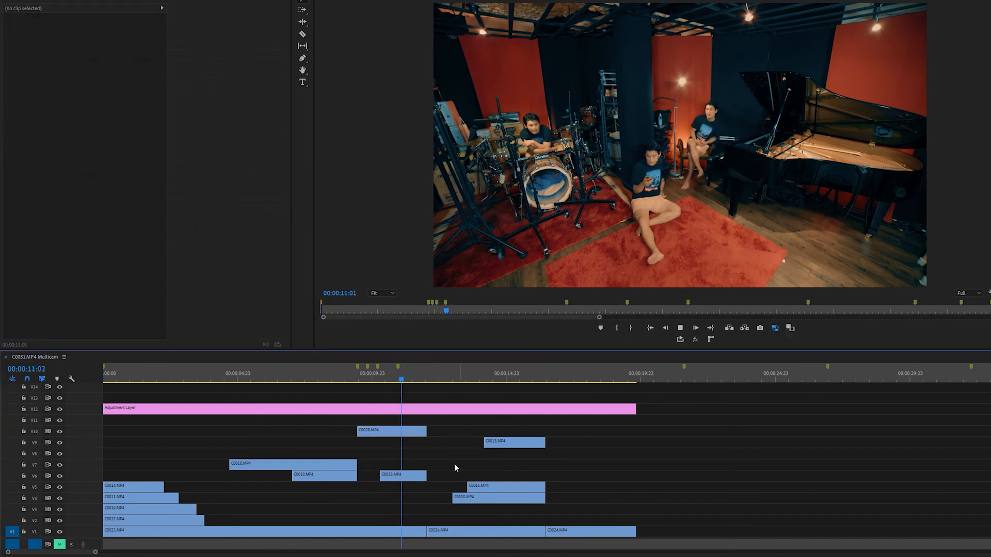
# Step: Inspect the opacity masks on clips C0010.MP4, C0011.MP4 and C0013.MP4 stacked over base clip C0026.MP4 at 00:00:14:18
pyautogui.click(457, 531)
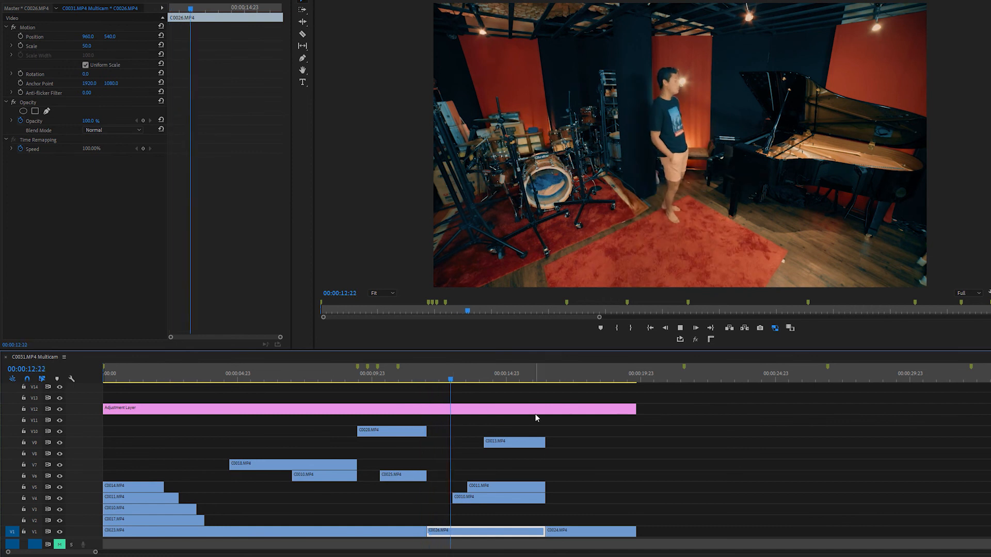
pyautogui.click(487, 498)
pyautogui.click(36, 122)
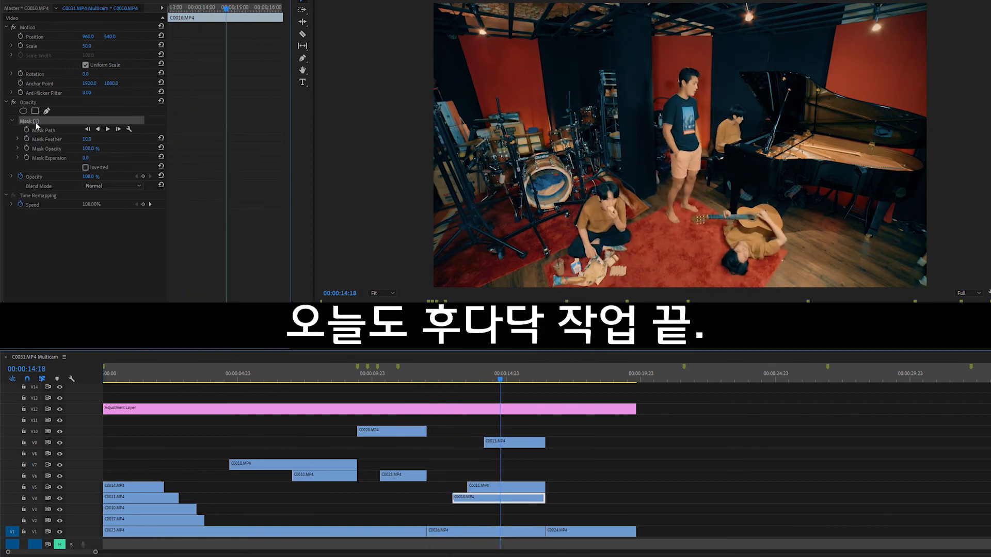
pyautogui.click(492, 488)
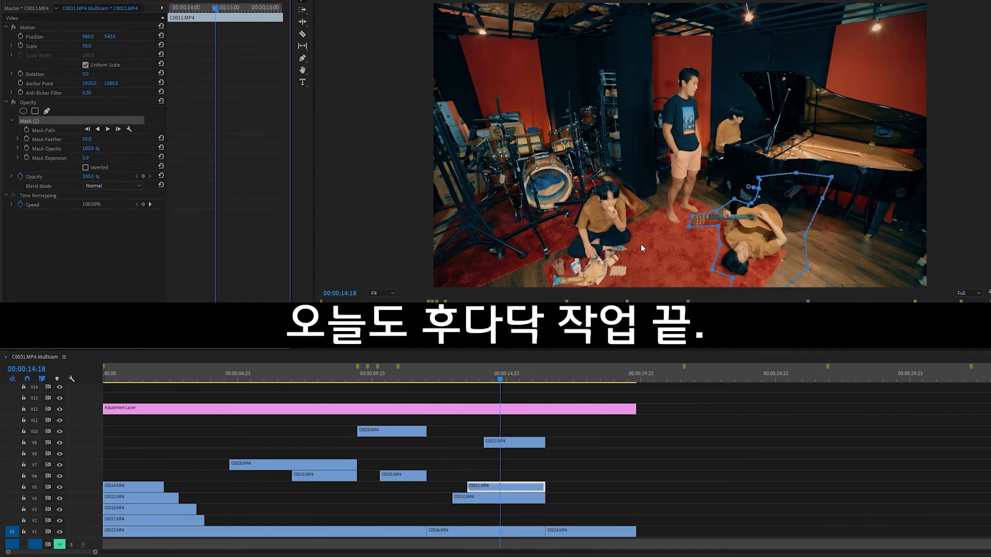
pyautogui.click(510, 443)
pyautogui.click(38, 122)
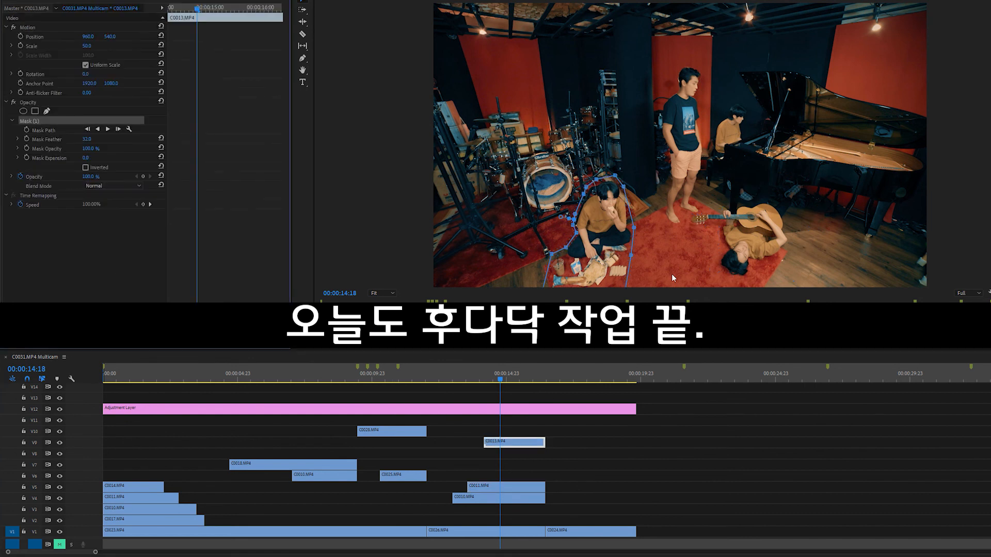
# Step: Play back the remainder of the sequence from 00:00:14:18 to review the final composite
pyautogui.click(707, 435)
pyautogui.press('space')
pyautogui.click(531, 534)
pyautogui.click(612, 491)
pyautogui.press('-')
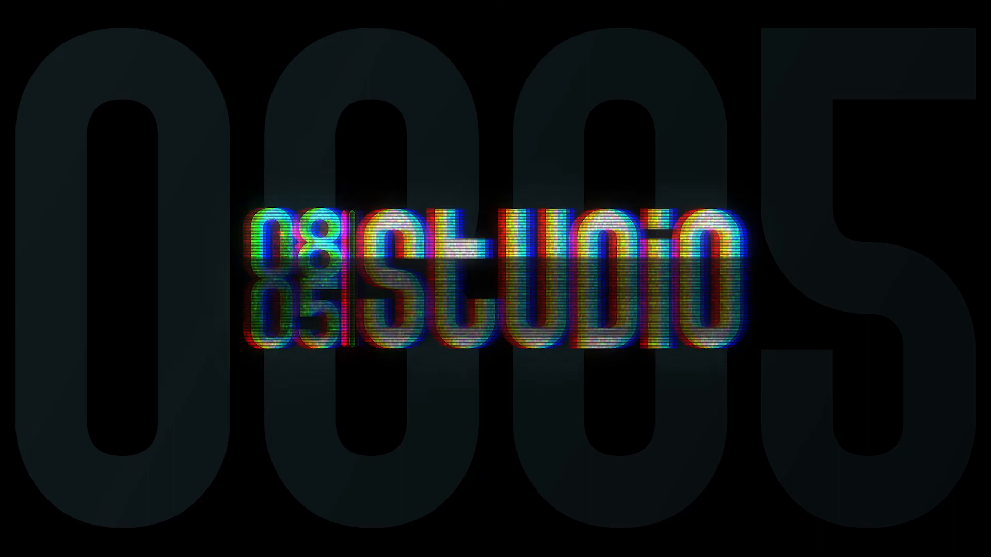